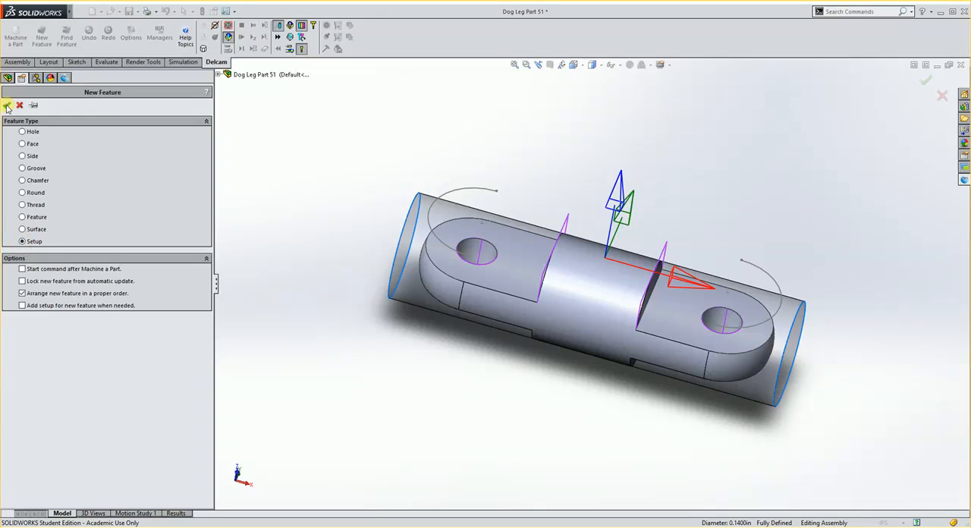
# Begin a new machining setup, flip its Z axis and rotate its X axis so Y runs along the part's length
pyautogui.click(6, 105)
pyautogui.moveTo(379, 265); pyautogui.dragTo(410, 243, button='middle')
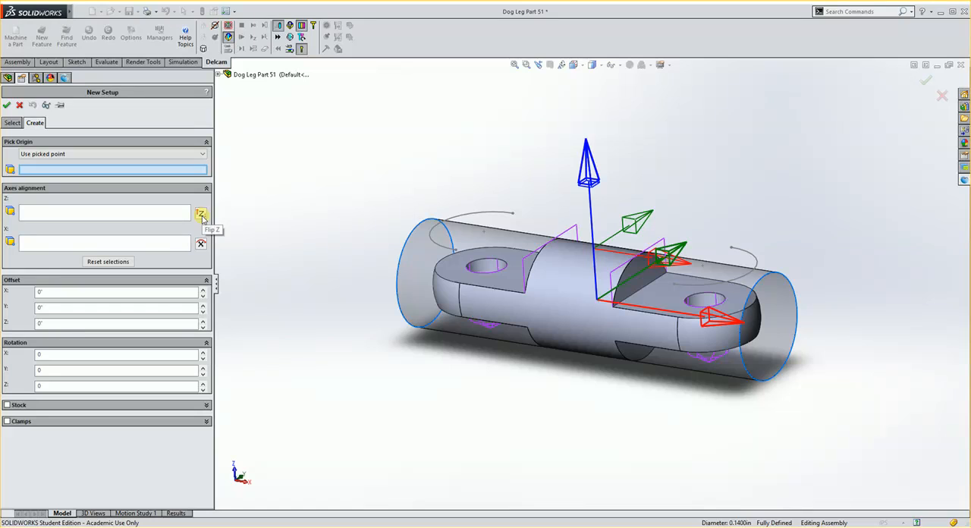
pyautogui.click(201, 215)
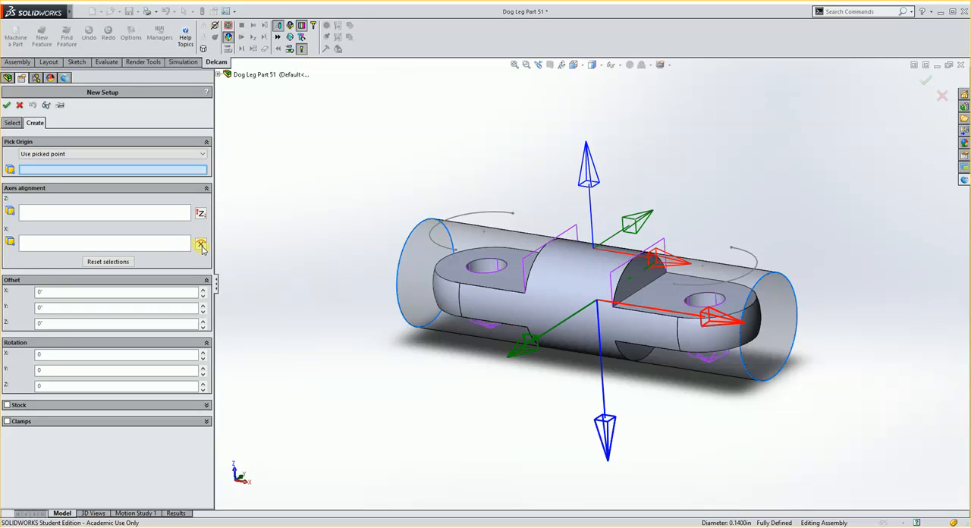
pyautogui.click(201, 244)
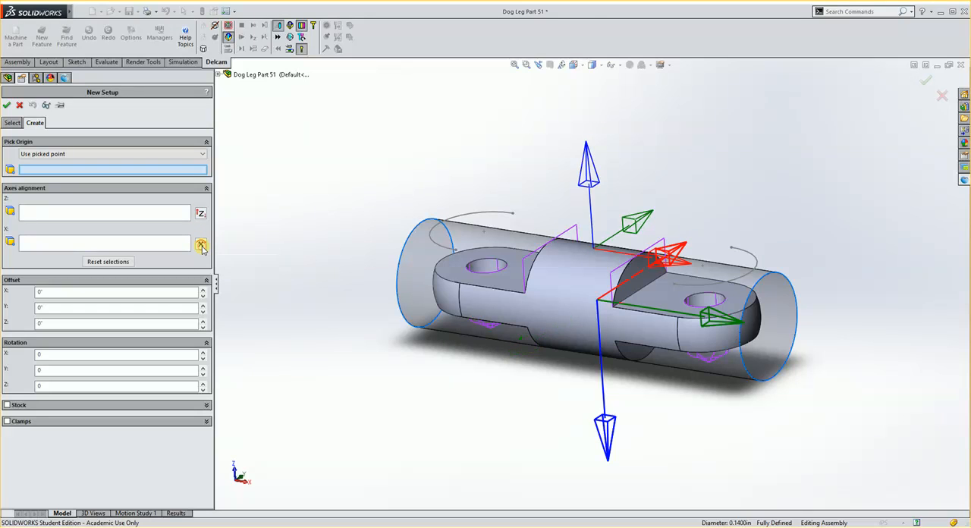
pyautogui.moveTo(575, 306); pyautogui.dragTo(665, 253, button='middle')
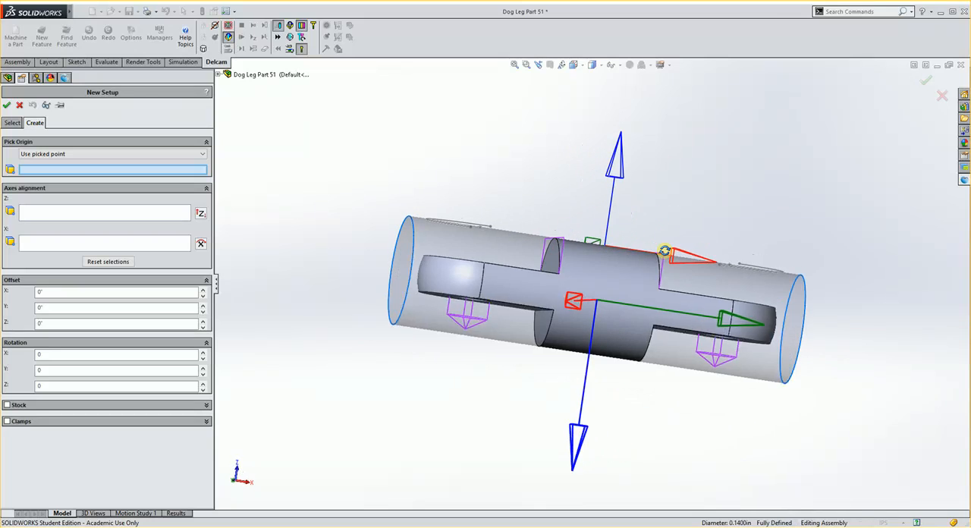
# Offset the new setup's origin by 3/16" in Z, onto the outside of the cylindrical stock, and create the setup
pyautogui.moveTo(628, 438); pyautogui.dragTo(551, 286, button='middle')
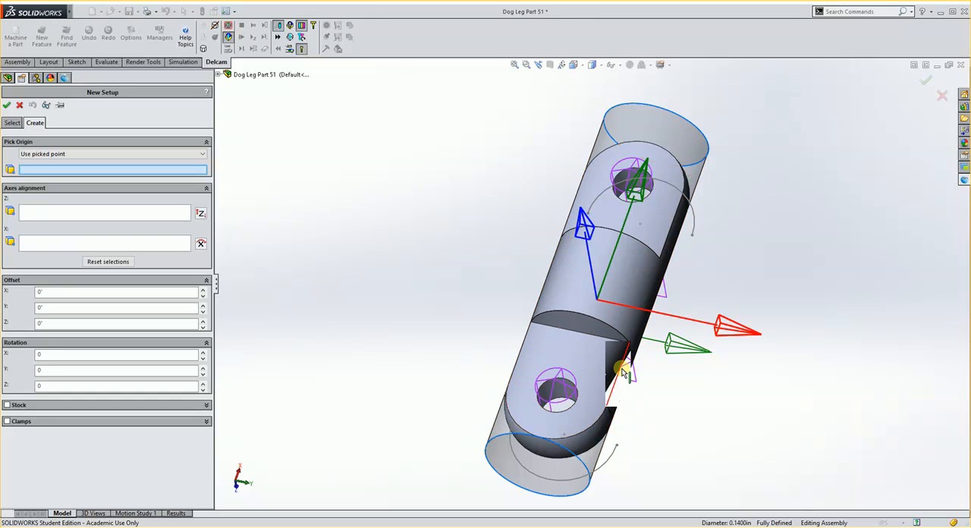
pyautogui.moveTo(543, 322); pyautogui.dragTo(515, 318, button='middle')
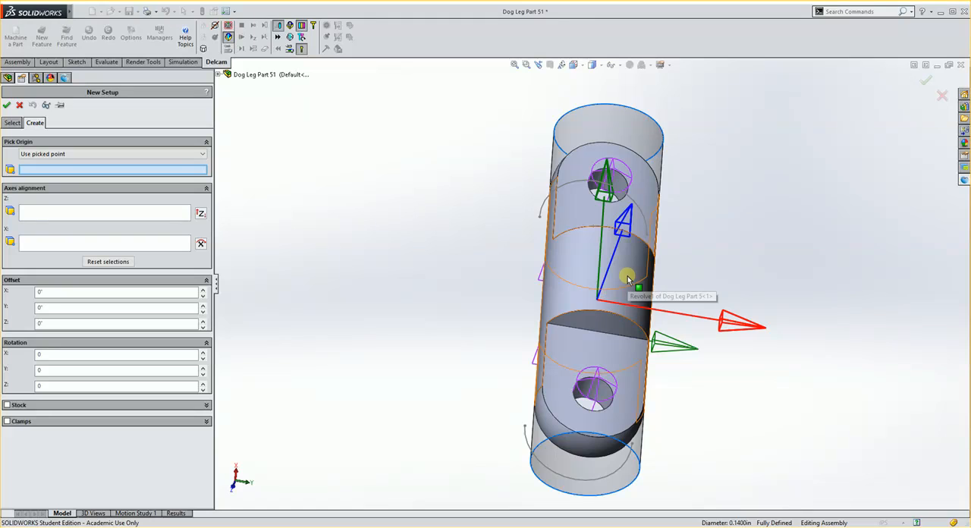
pyautogui.doubleClick(50, 324)
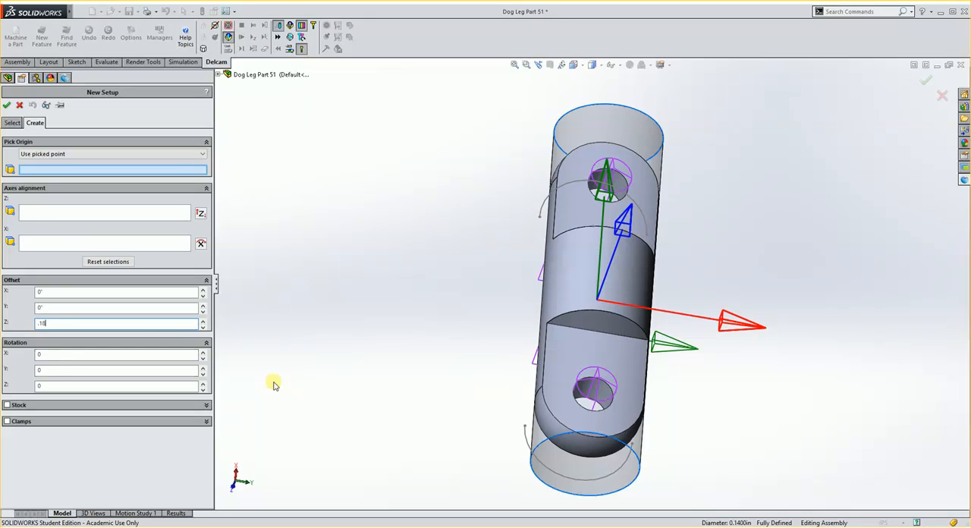
pyautogui.press('Return')
pyautogui.moveTo(440, 354); pyautogui.dragTo(507, 255, button='middle')
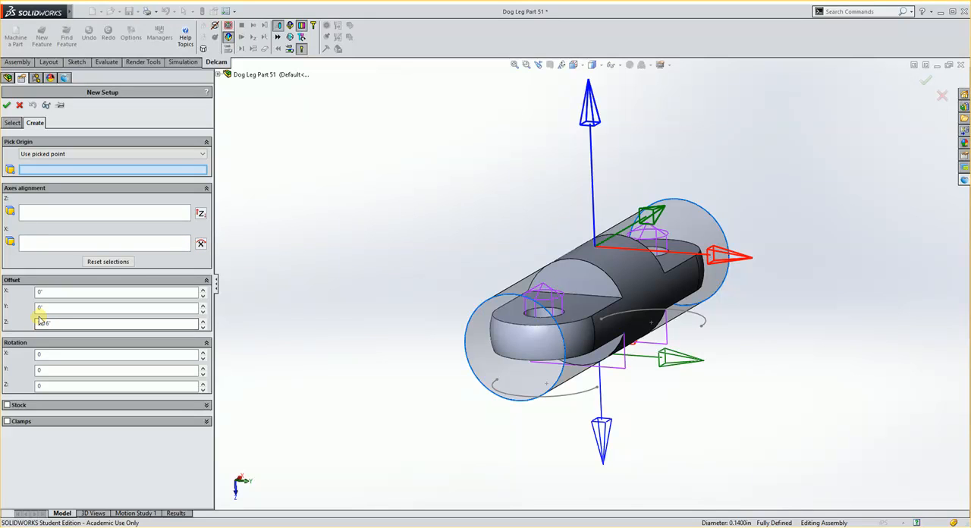
pyautogui.click(7, 105)
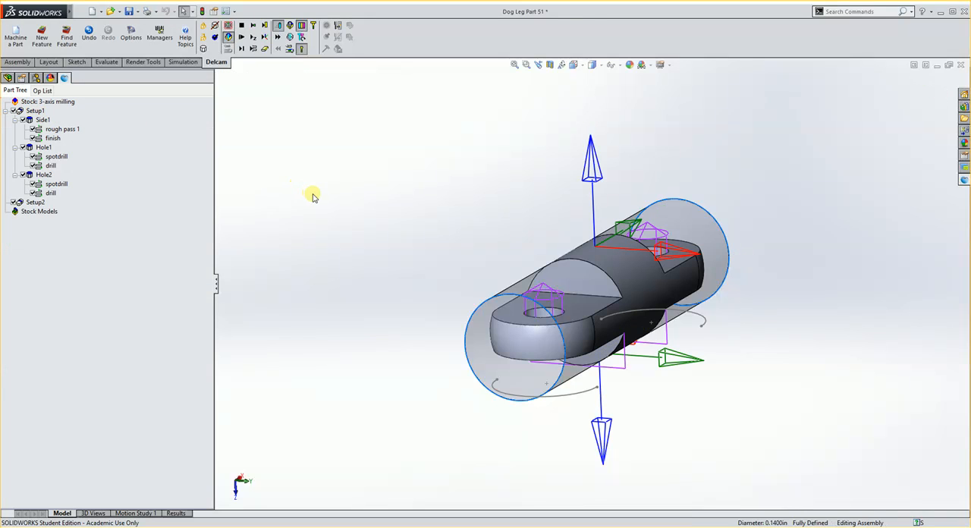
# Set the fixture ID of Setup2 to 54
pyautogui.moveTo(314, 195); pyautogui.dragTo(347, 219, button='middle')
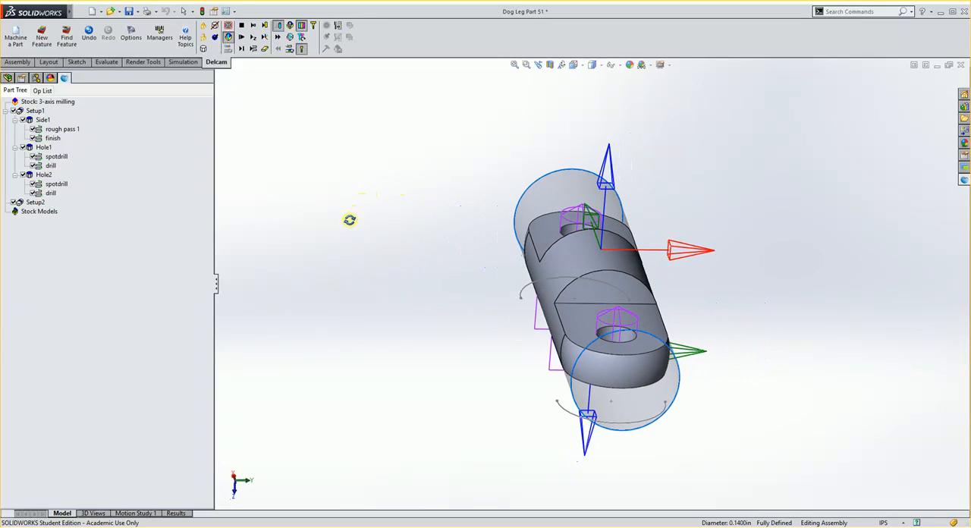
pyautogui.click(35, 203)
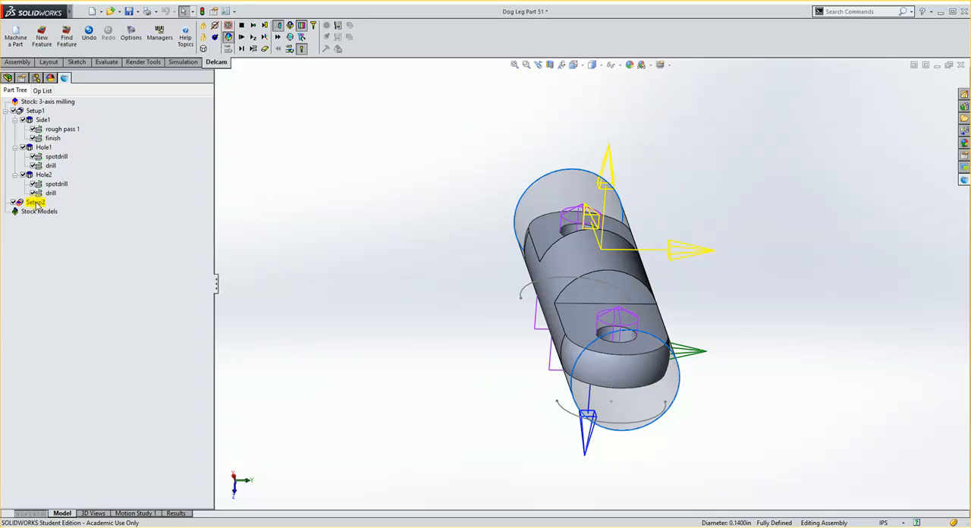
pyautogui.click(33, 110)
pyautogui.moveTo(270, 236); pyautogui.dragTo(341, 280, button='middle')
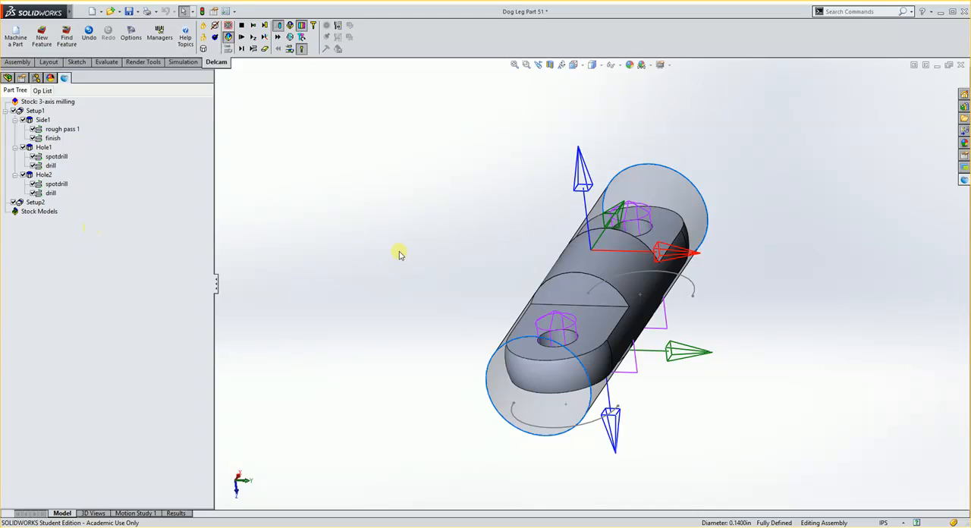
pyautogui.click(38, 202)
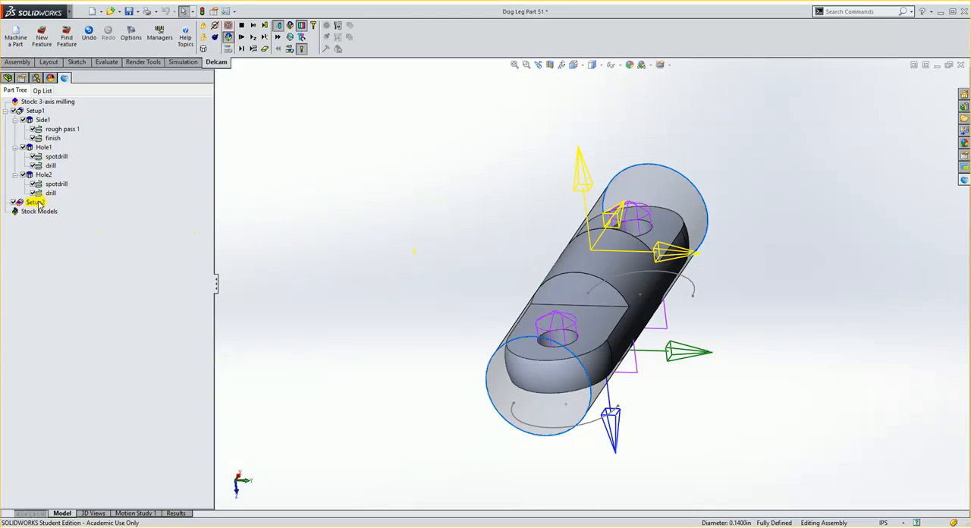
pyautogui.doubleClick(38, 203)
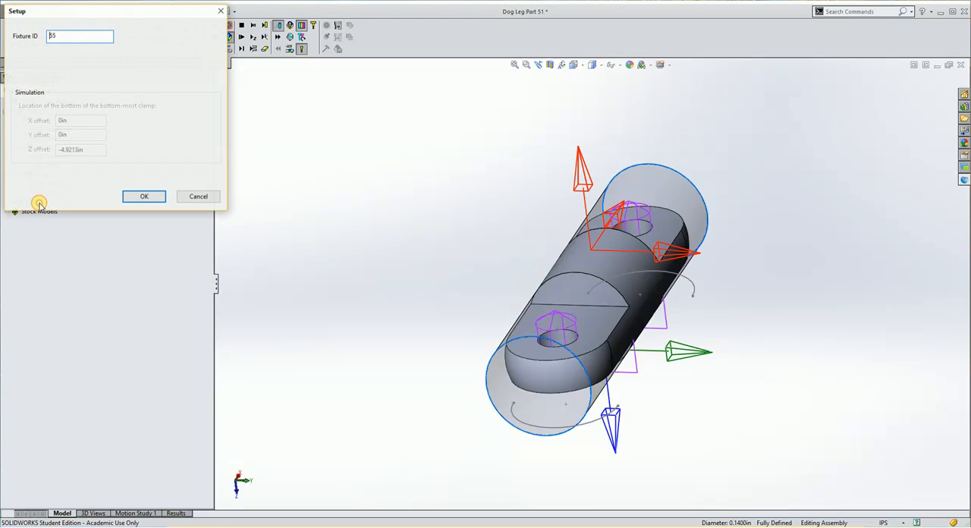
pyautogui.click(61, 35)
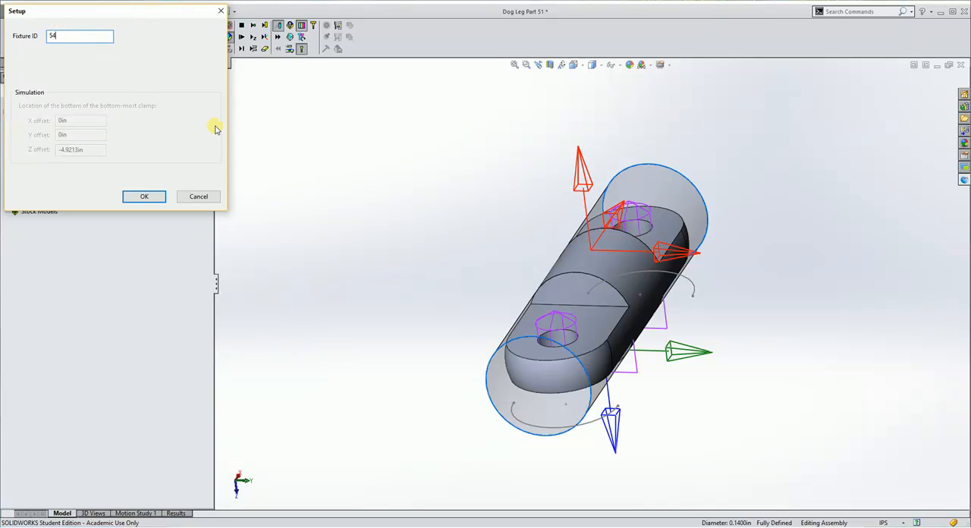
pyautogui.write('4')
pyautogui.click(144, 196)
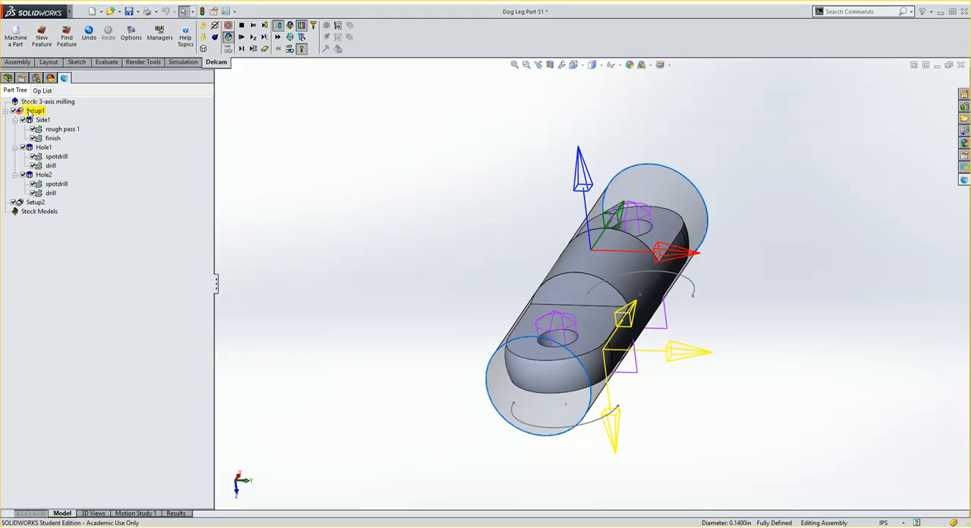
# Disable Setup1 with all its features, leaving only Setup2 enabled
pyautogui.click(14, 111)
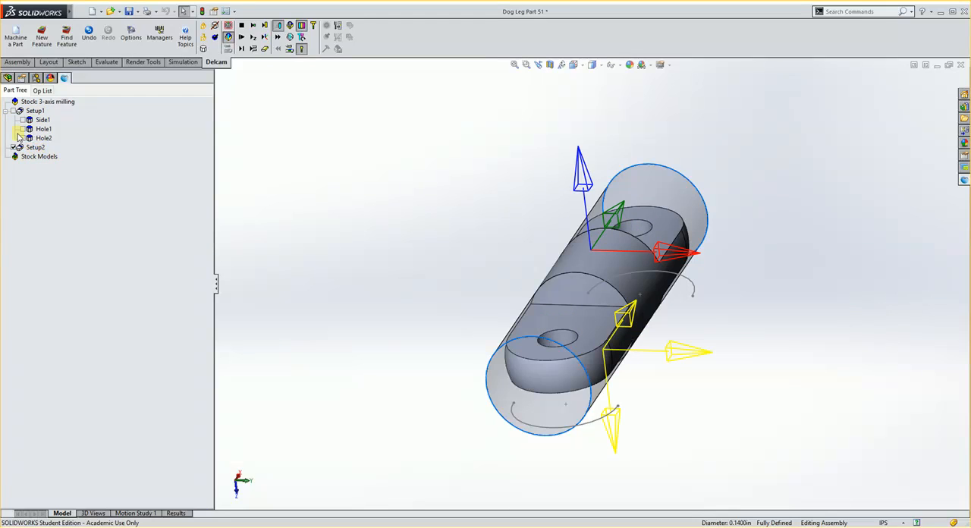
pyautogui.click(13, 110)
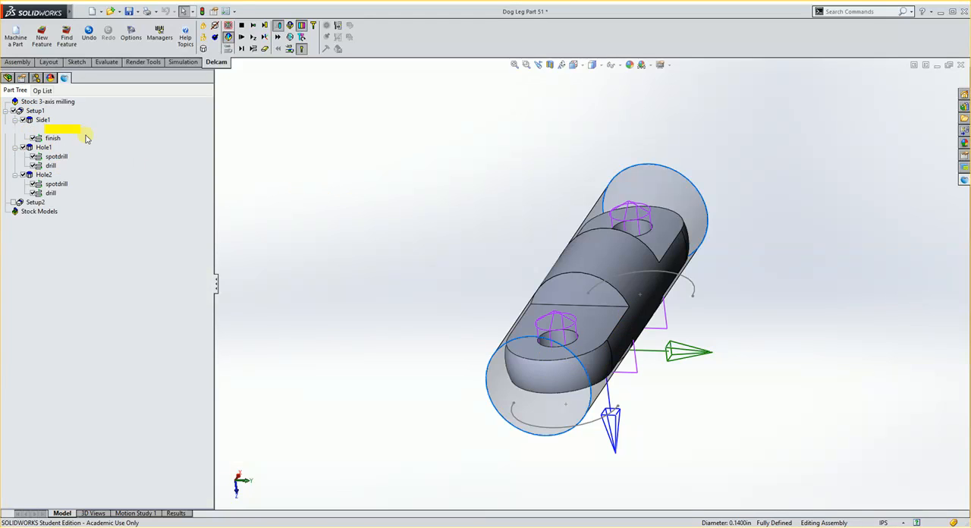
pyautogui.click(15, 114)
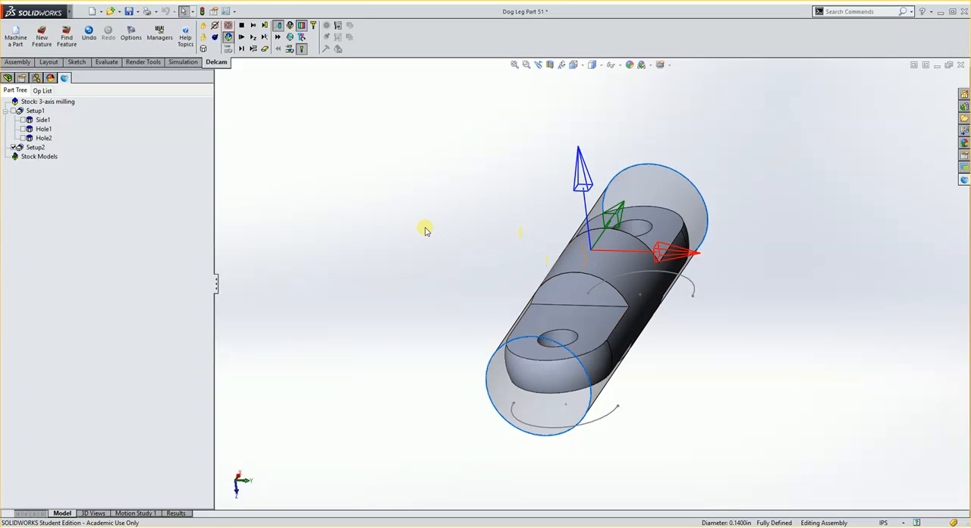
# Begin a new Side feature in Setup2
pyautogui.click(42, 42)
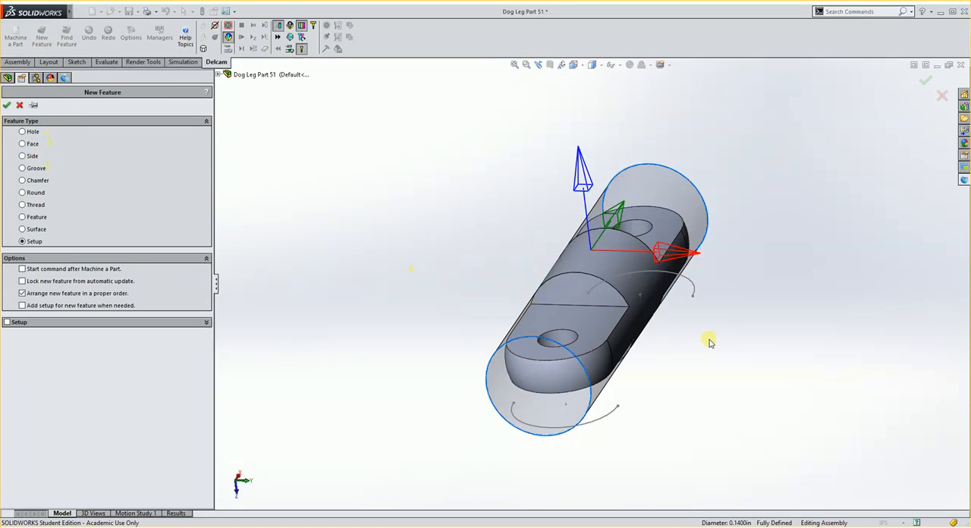
pyautogui.scroll(1, 644, 245)
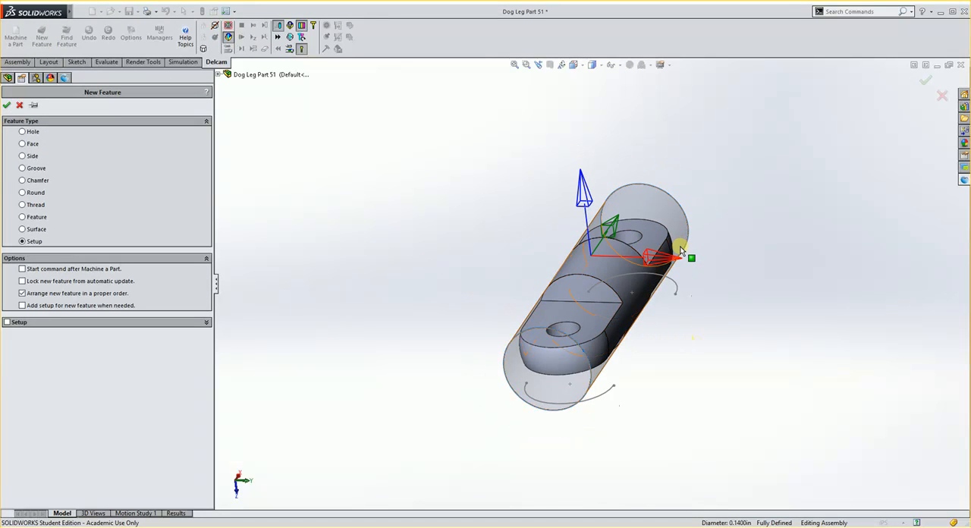
pyautogui.scroll(-3, 682, 247)
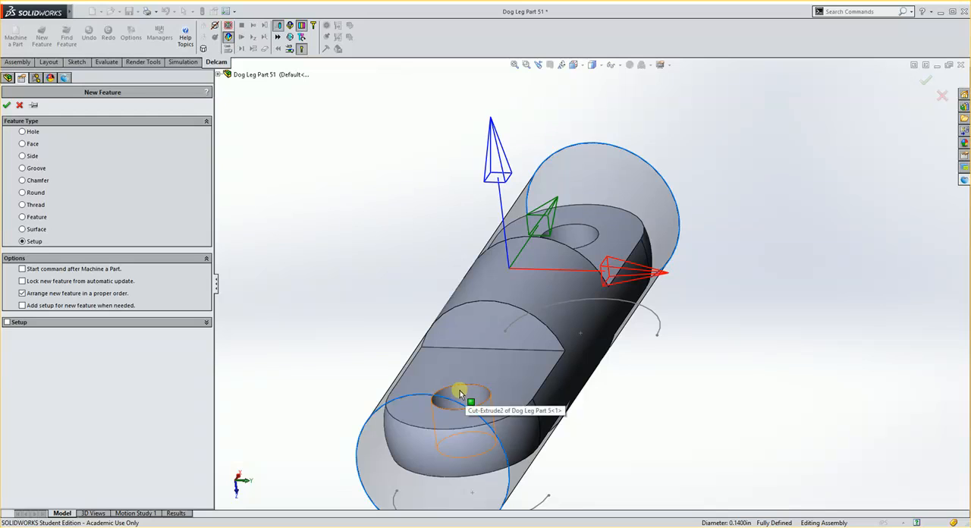
pyautogui.click(25, 157)
pyautogui.click(7, 105)
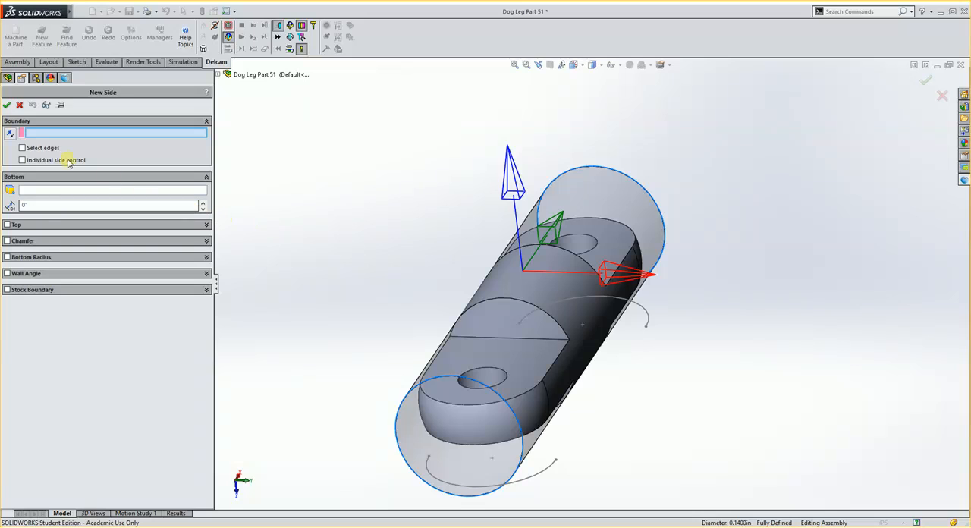
# Define the Side boundary from edges, using the flat end face as the plane and the two straight shoulder edges beside the central cylinder
pyautogui.click(29, 150)
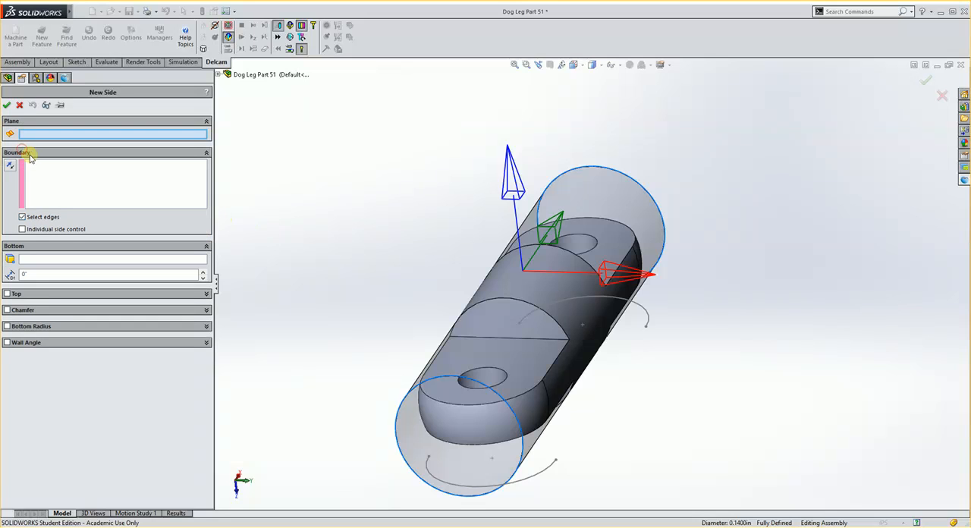
pyautogui.click(527, 357)
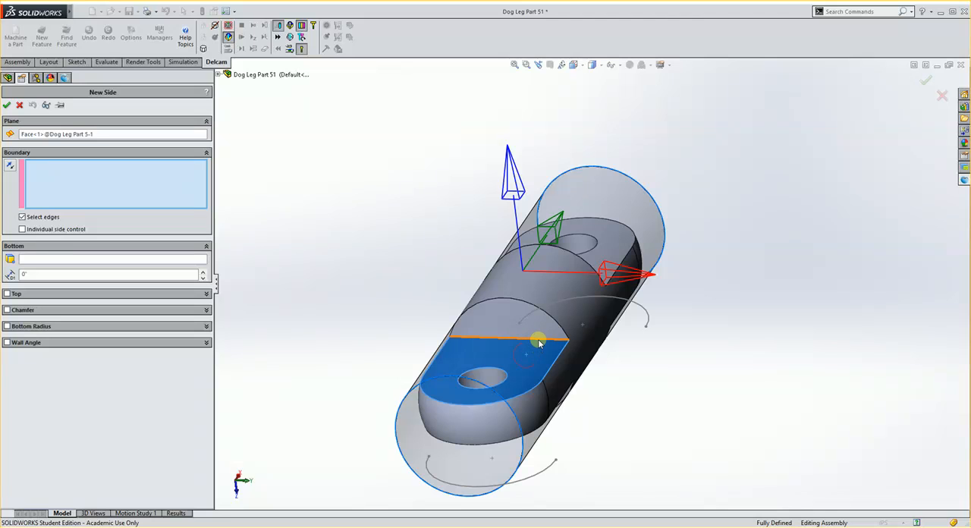
pyautogui.click(537, 339)
pyautogui.moveTo(660, 256); pyautogui.dragTo(585, 336, button='middle')
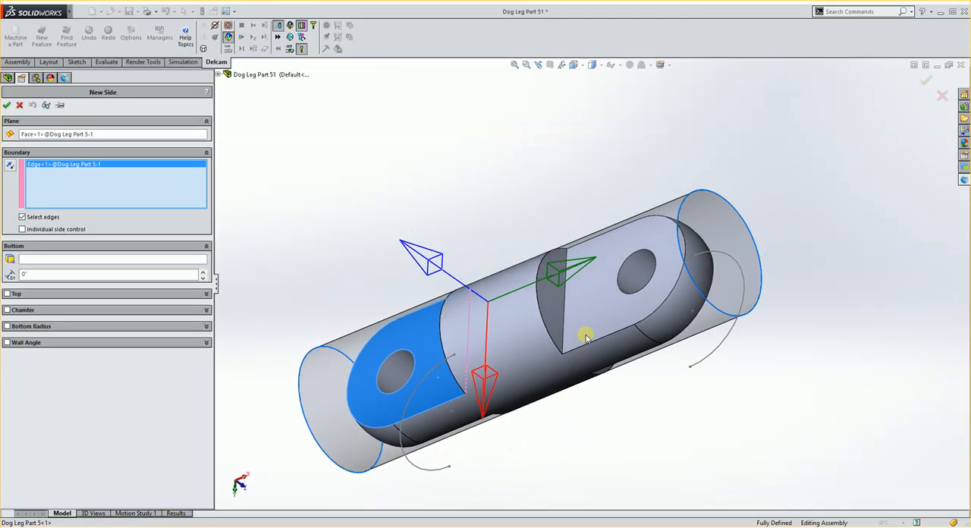
pyautogui.click(557, 345)
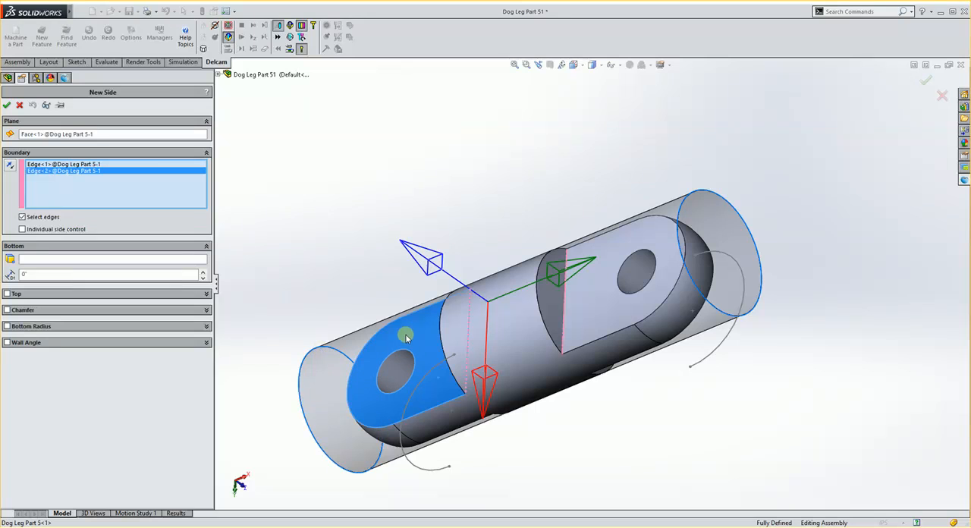
# Set the Side feature's top to the cylindrical stock face, reverse one shoulder's direction so both face outward, and create the feature
pyautogui.click(8, 294)
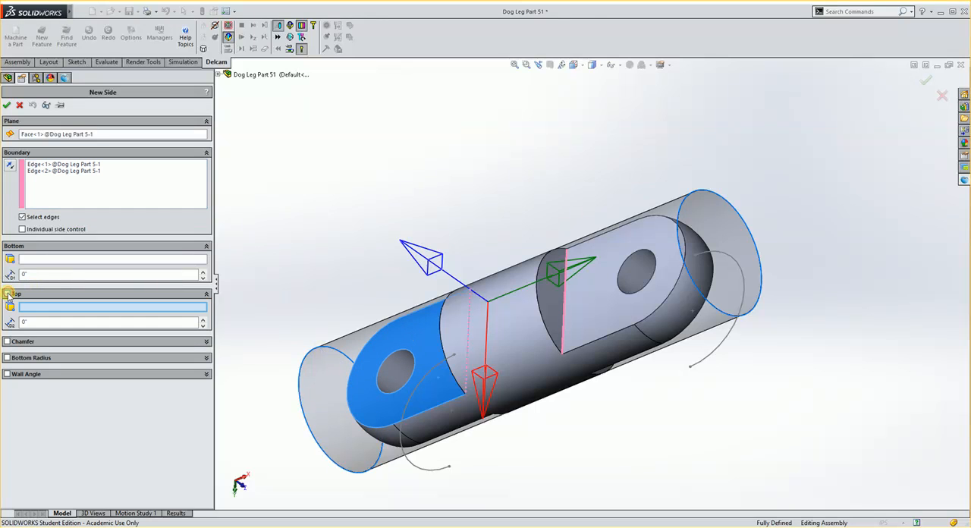
pyautogui.click(345, 343)
pyautogui.moveTo(418, 374); pyautogui.dragTo(465, 282, button='middle')
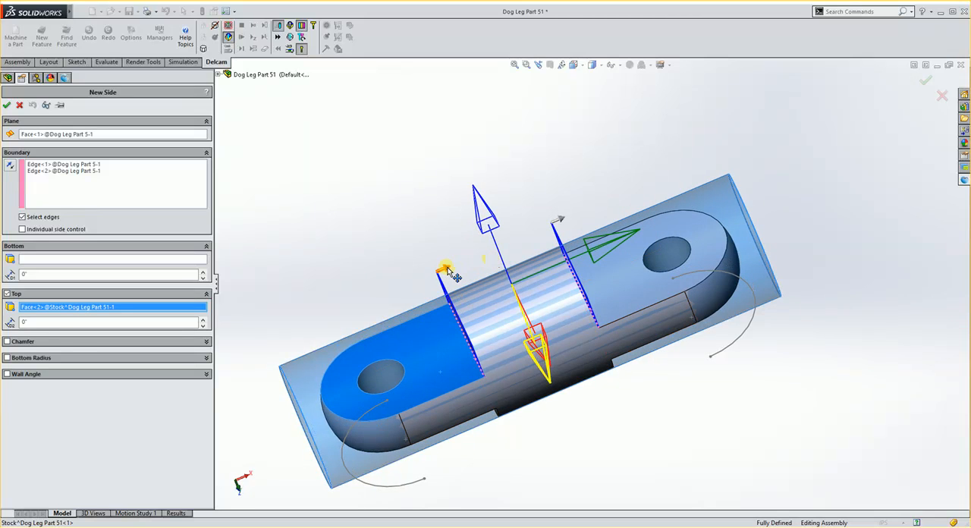
pyautogui.click(448, 271)
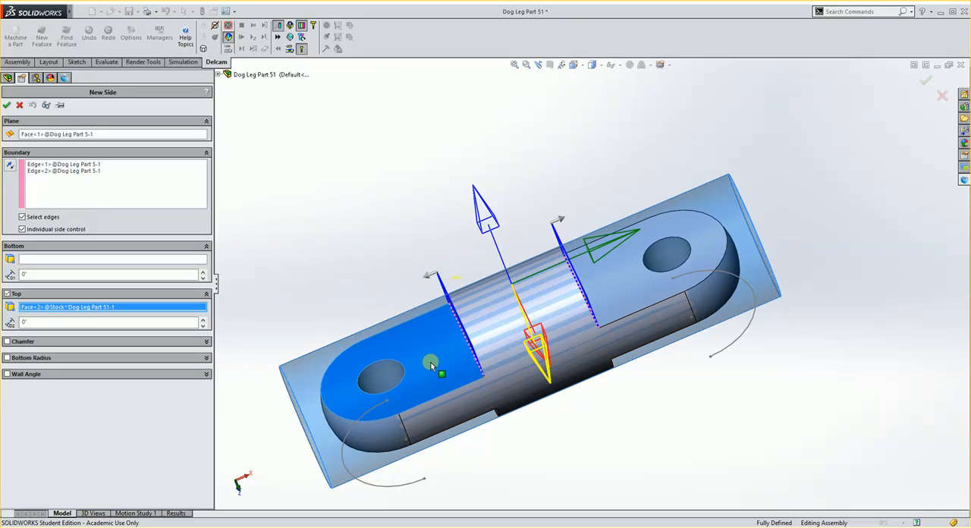
pyautogui.moveTo(452, 396); pyautogui.dragTo(478, 326, button='middle')
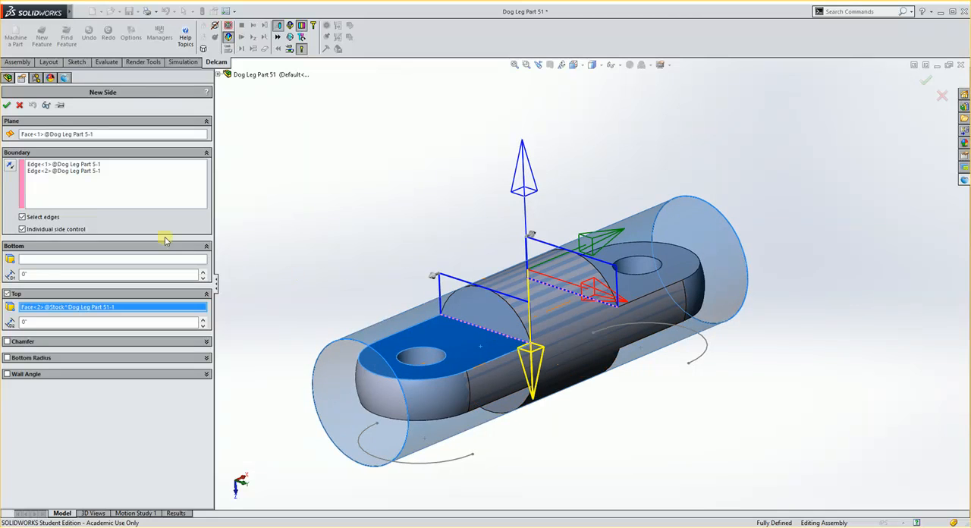
pyautogui.click(8, 105)
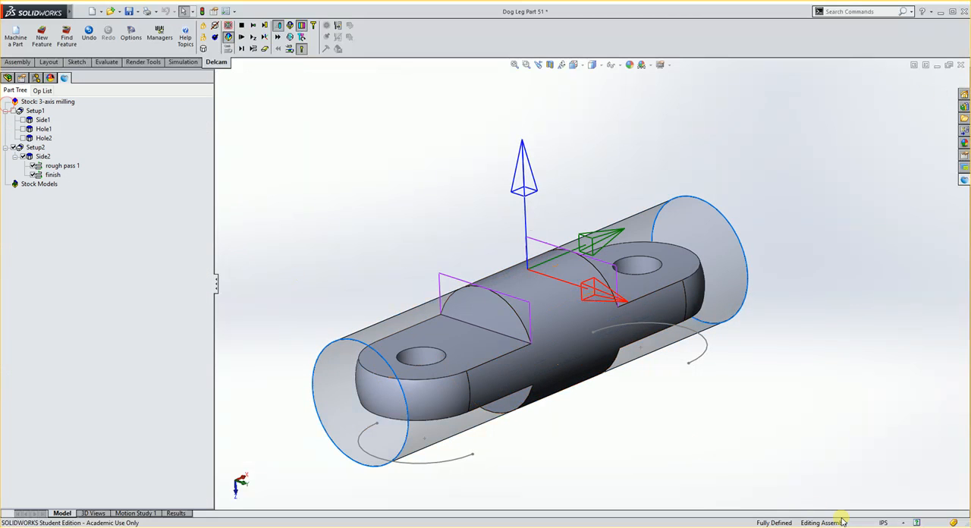
# Inspect the new Side2 feature on the model and open the operation list with its milling passes
pyautogui.moveTo(341, 258); pyautogui.dragTo(349, 265, button='middle')
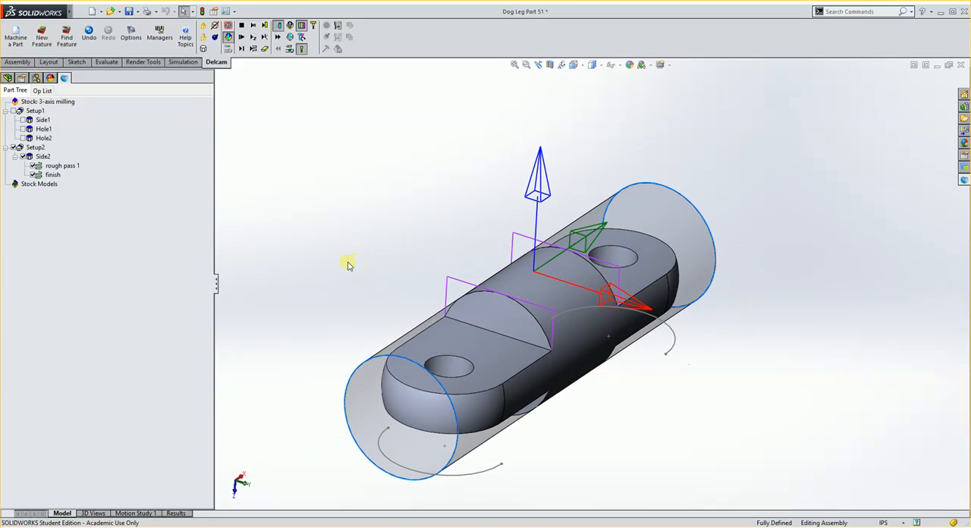
pyautogui.moveTo(424, 208); pyautogui.dragTo(269, 195, button='middle')
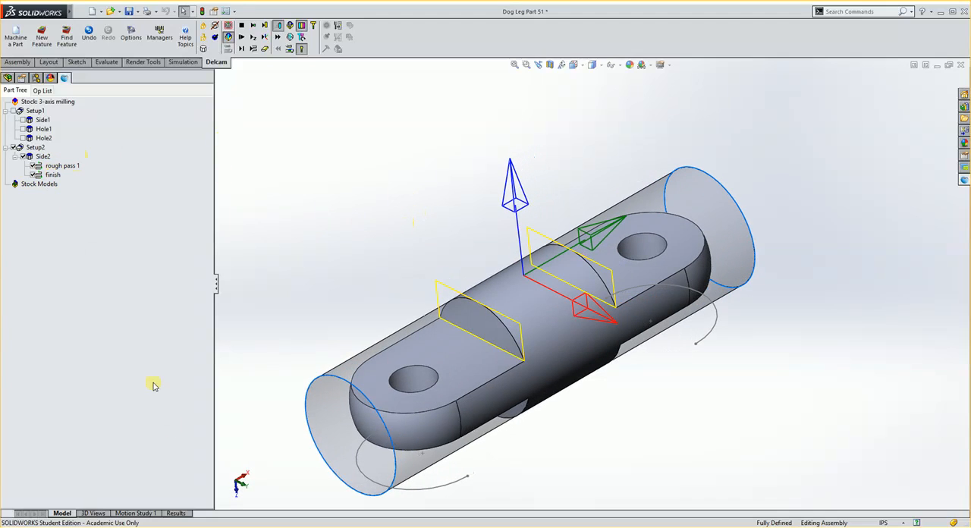
pyautogui.click(181, 512)
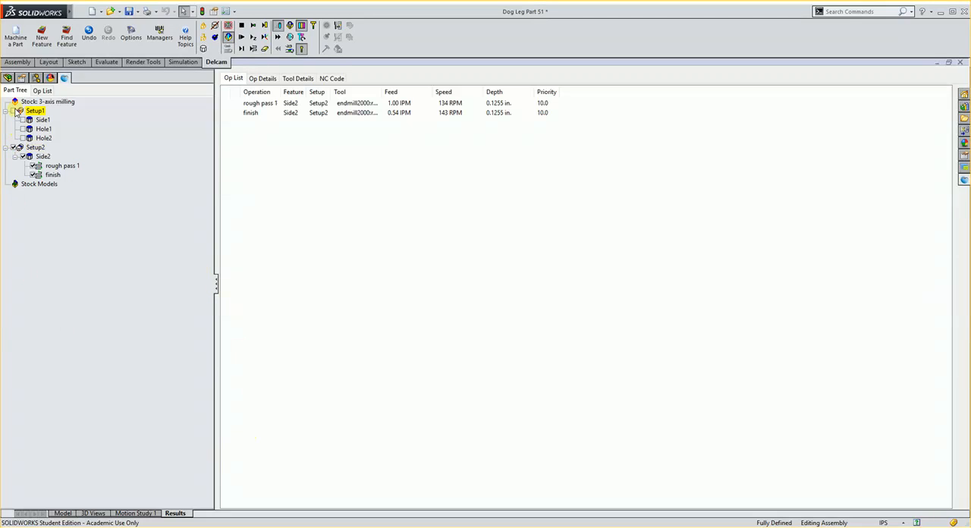
# Re-enable Setup1 and override the tool of Side2's rough pass and finish operations with endmill0500:4reg from Side1's rough pass
pyautogui.click(13, 112)
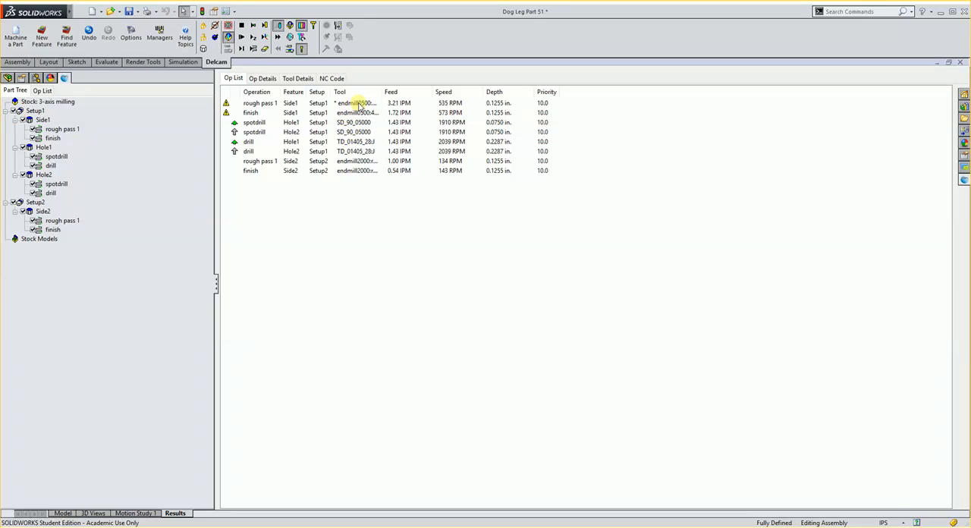
pyautogui.moveTo(379, 92); pyautogui.dragTo(406, 92)
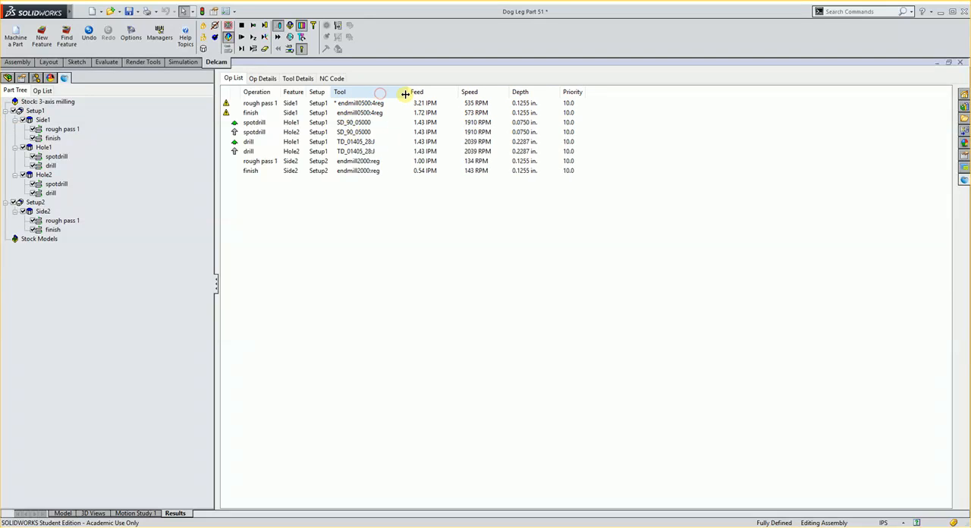
pyautogui.click(371, 103)
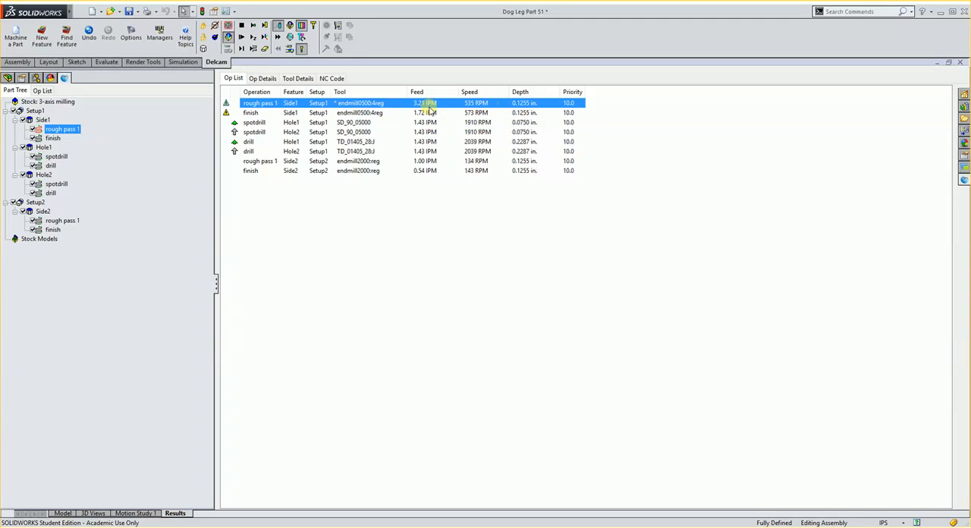
pyautogui.keyDown('ctrl'); pyautogui.click(375, 162); pyautogui.keyUp('ctrl')
pyautogui.keyDown('ctrl'); pyautogui.click(377, 171); pyautogui.keyUp('ctrl')
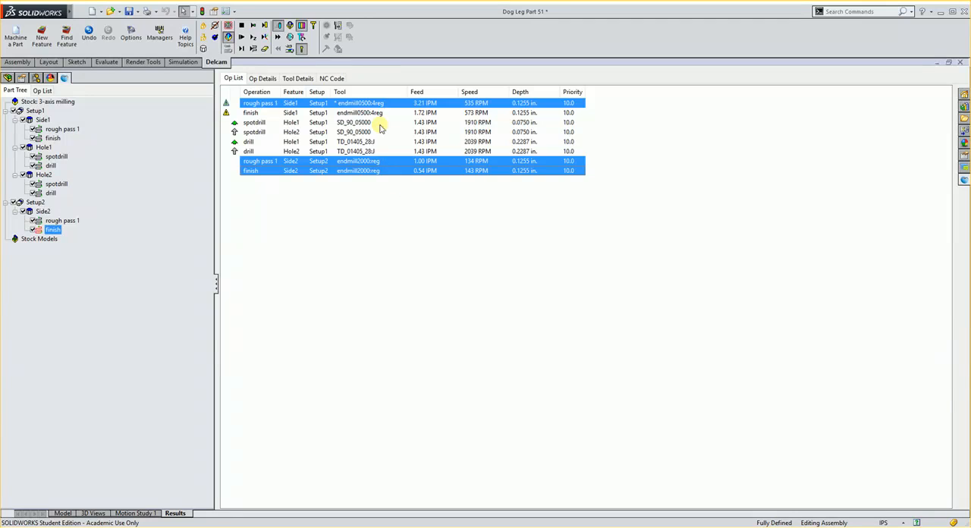
pyautogui.rightClick(389, 164)
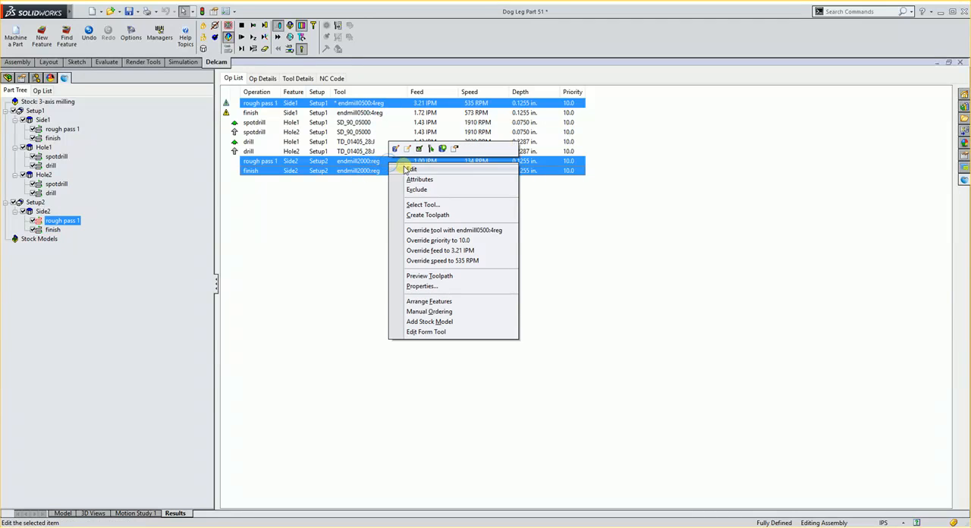
pyautogui.click(494, 232)
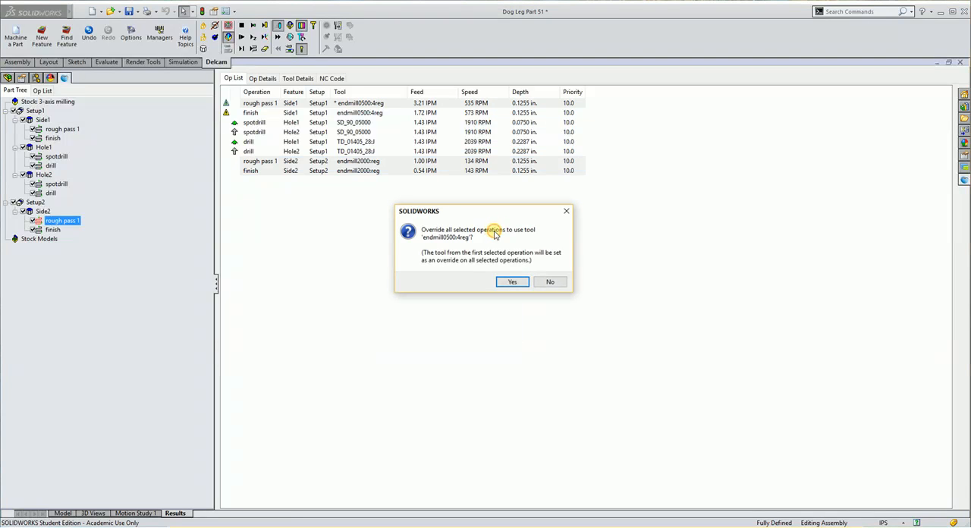
pyautogui.click(512, 282)
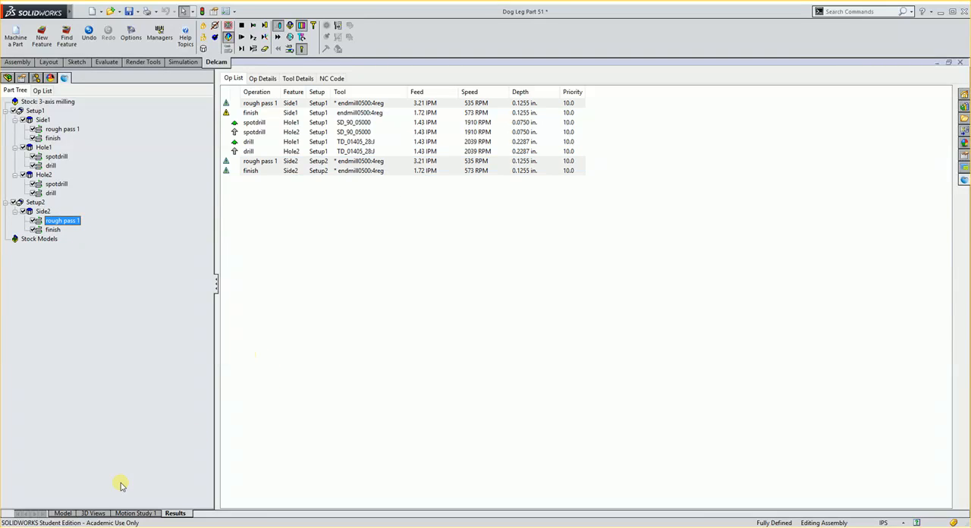
# Start another Side feature in Setup2 using the two end arcs of Sketch5 as its boundary
pyautogui.click(63, 514)
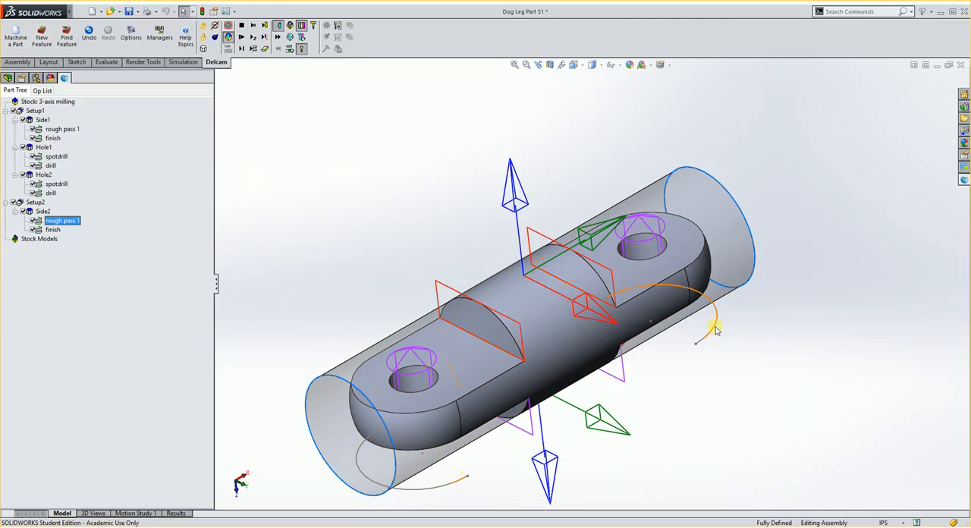
pyautogui.scroll(3, 705, 341)
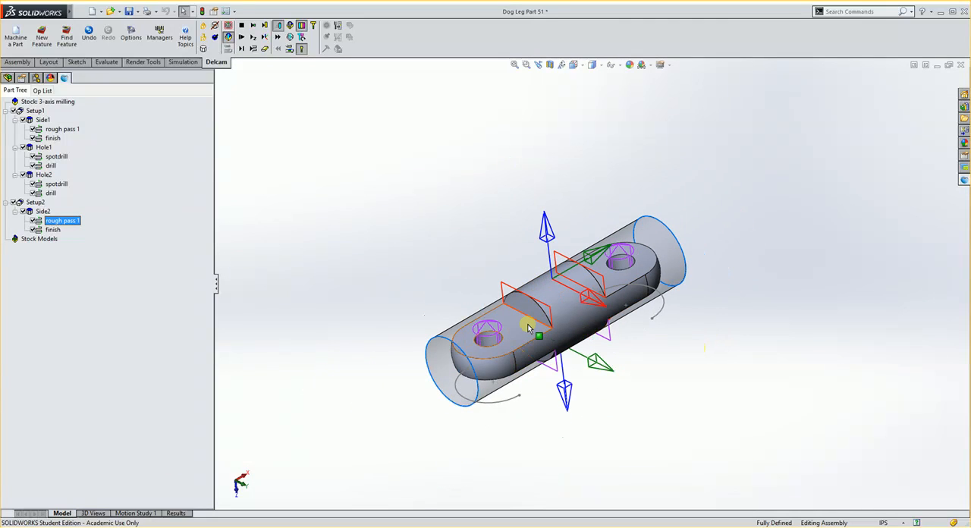
pyautogui.click(42, 38)
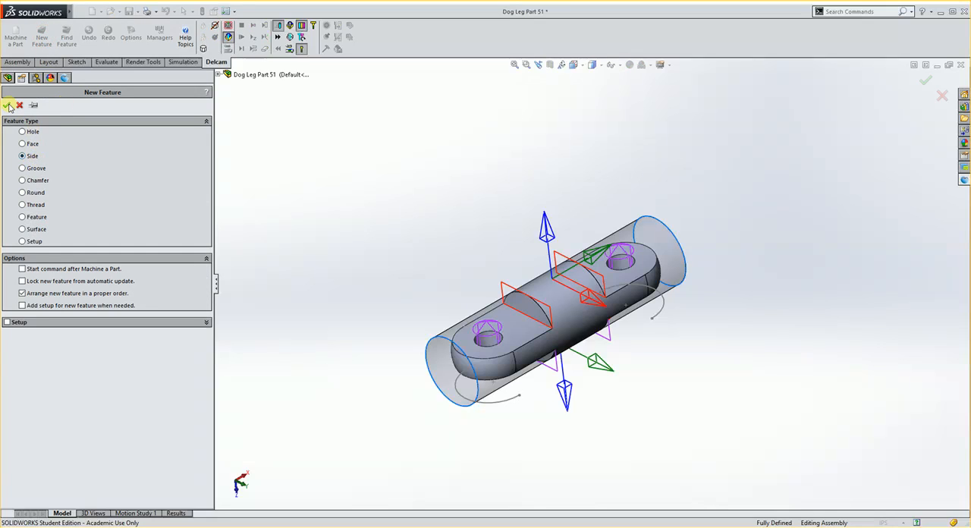
pyautogui.click(7, 107)
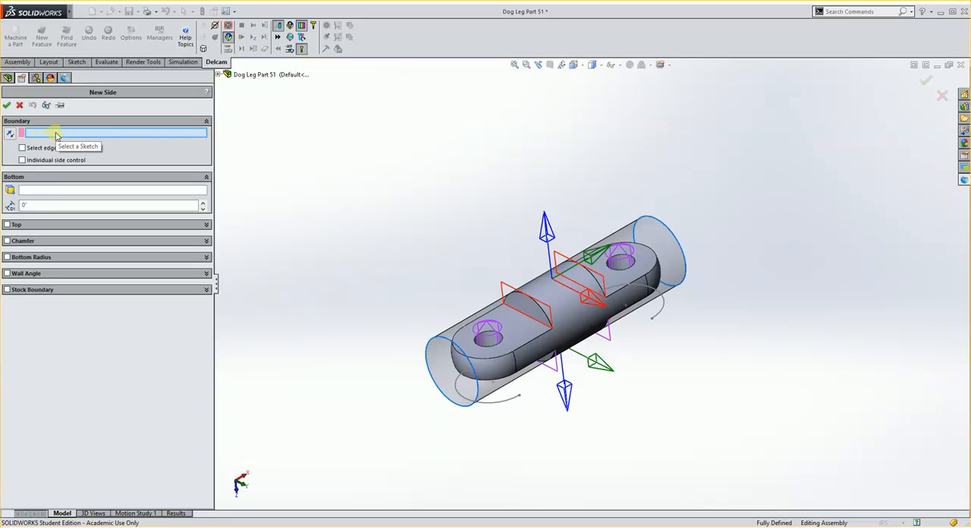
pyautogui.click(504, 399)
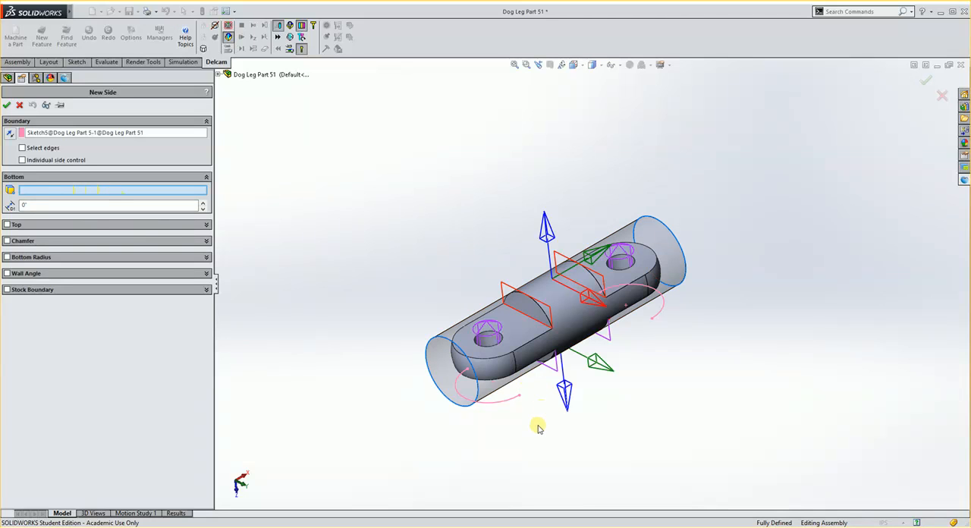
# Set the Side feature's bottom to the flat underside face of one end and its top to the opposite flat face
pyautogui.moveTo(537, 426); pyautogui.dragTo(518, 325, button='middle')
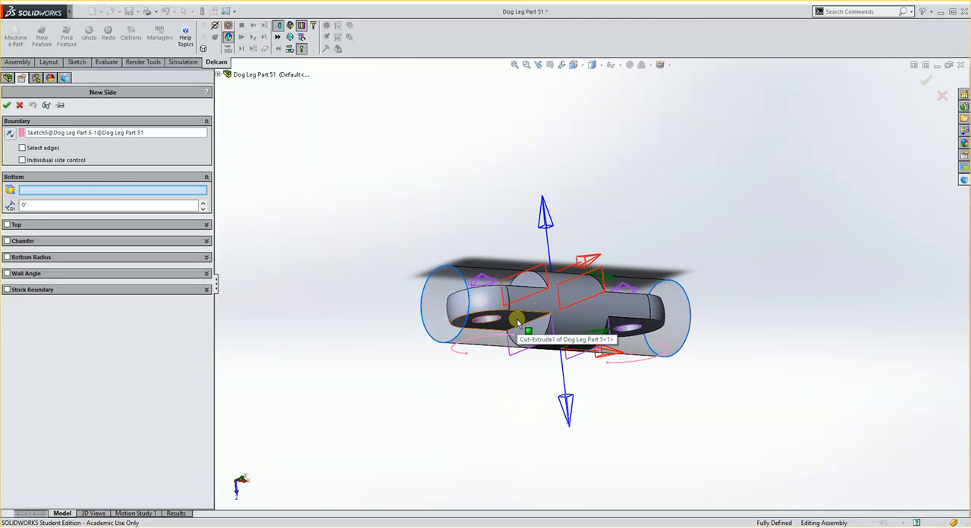
pyautogui.click(517, 323)
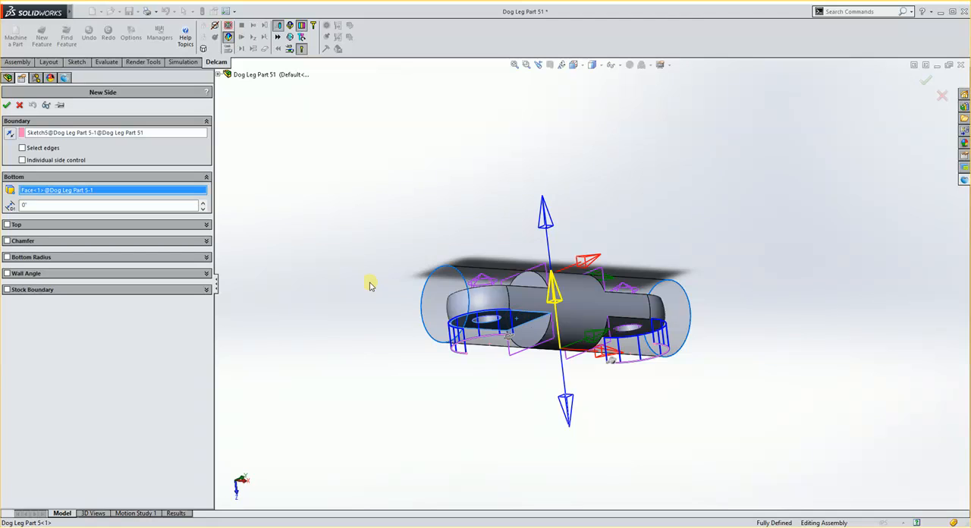
pyautogui.moveTo(373, 281); pyautogui.dragTo(381, 367, button='middle')
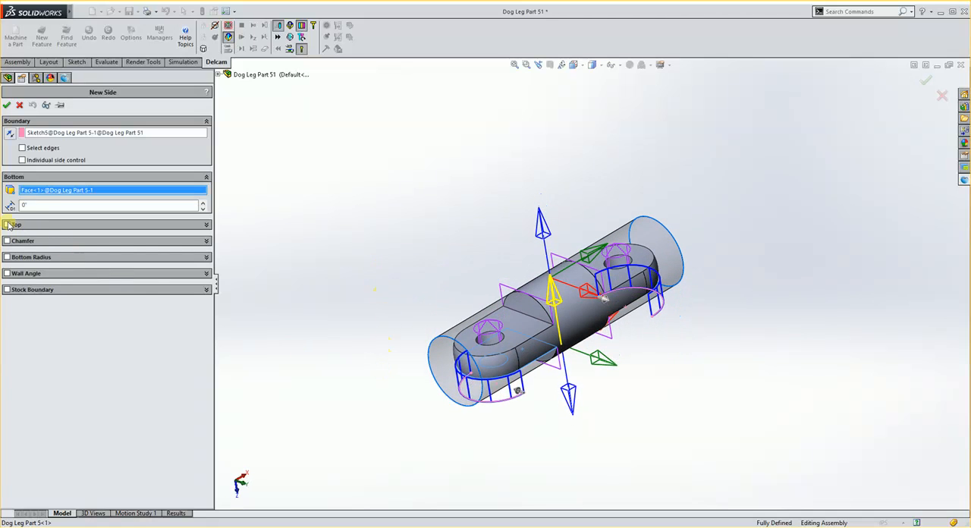
pyautogui.click(7, 225)
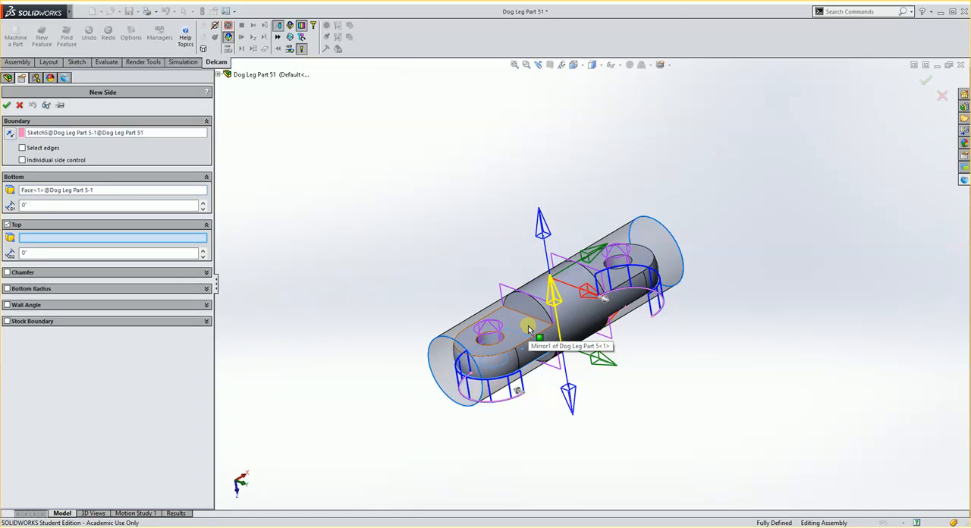
pyautogui.click(528, 328)
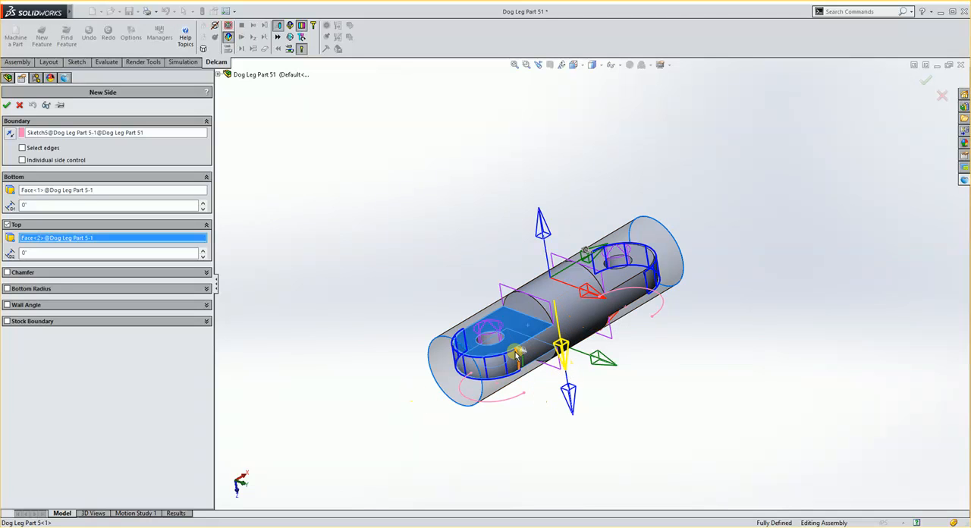
# Set the Side feature's bottom offset distance to 0.005 in
pyautogui.moveTo(516, 353); pyautogui.dragTo(586, 225, button='middle')
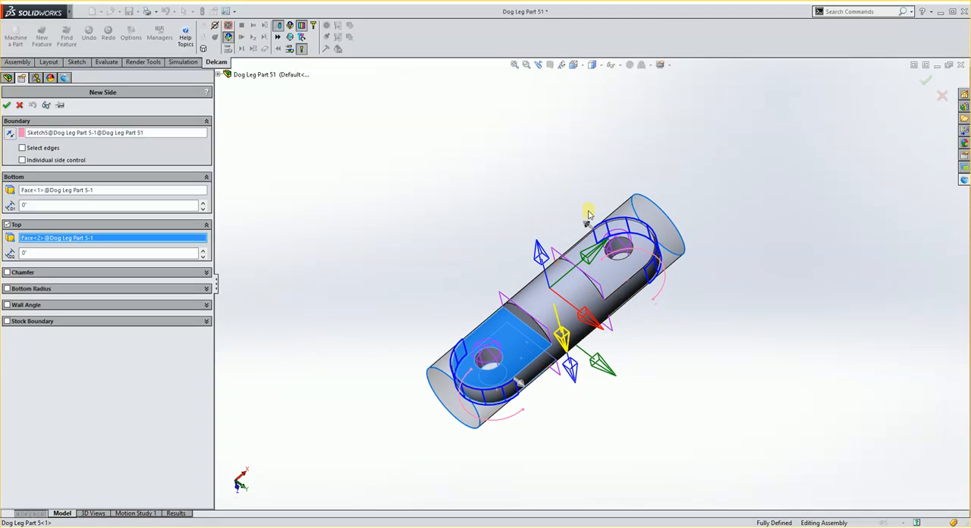
pyautogui.moveTo(526, 357); pyautogui.dragTo(540, 291, button='middle')
pyautogui.scroll(-3, 549, 391)
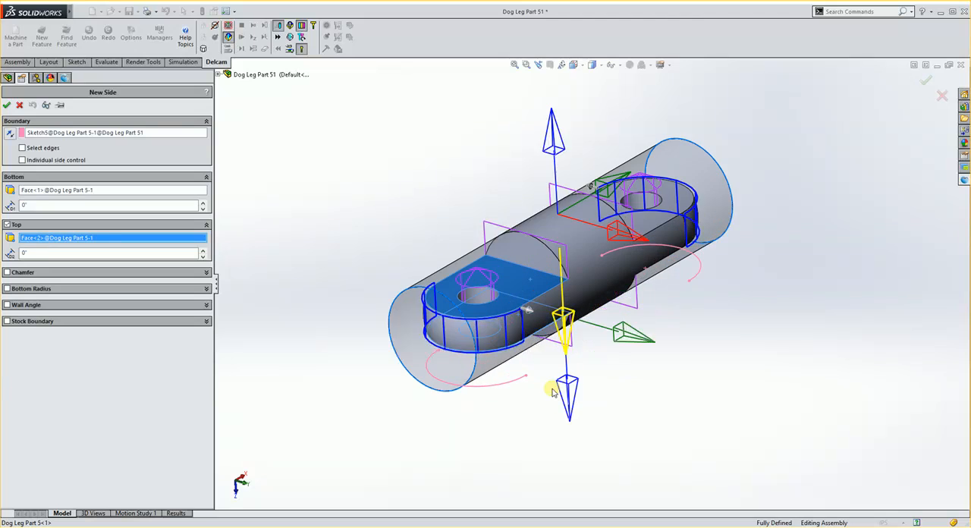
pyautogui.moveTo(540, 427); pyautogui.dragTo(522, 349, button='middle')
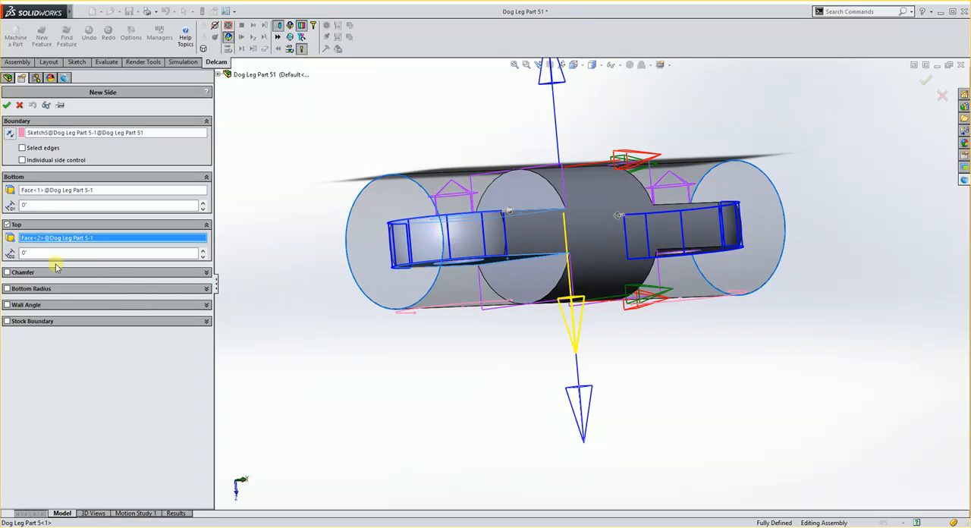
pyautogui.moveTo(38, 204); pyautogui.dragTo(22, 207)
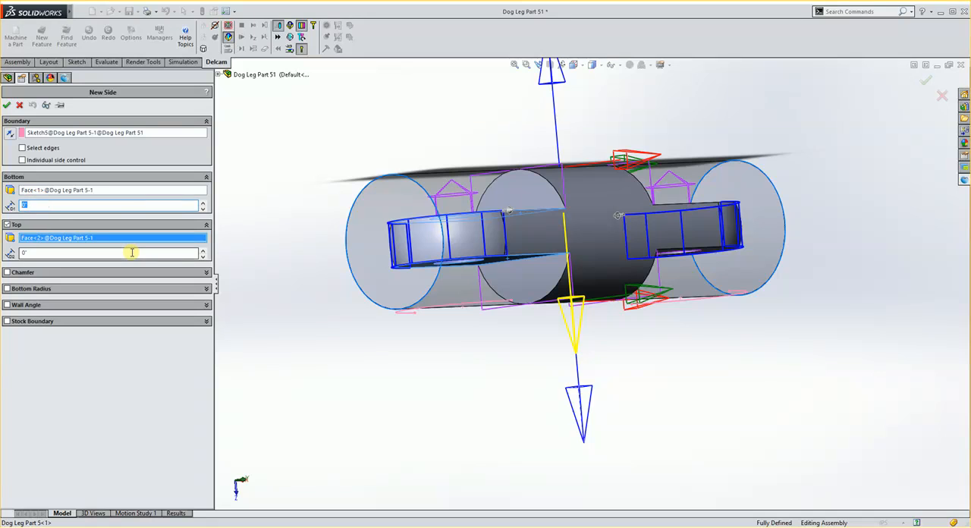
pyautogui.write('.0050in')
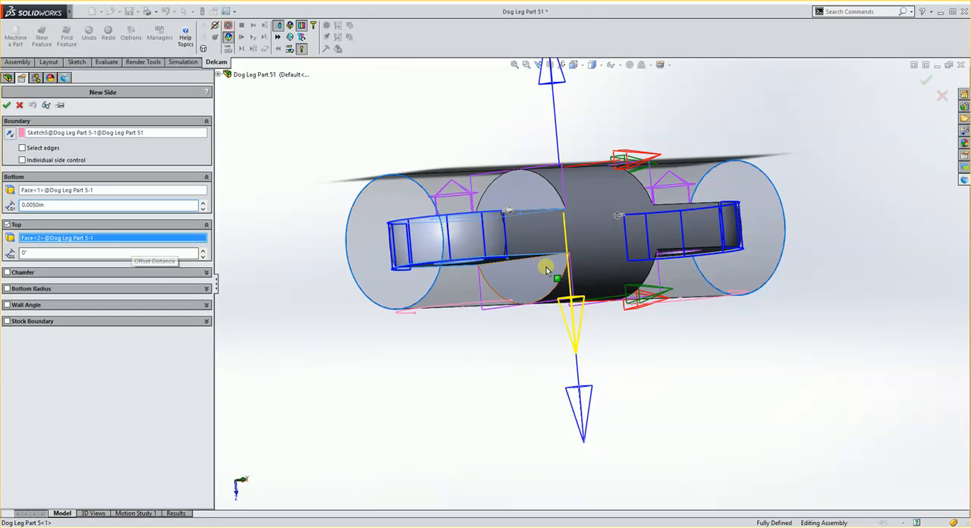
# Check the offset side walls around both rounded ends of the part and create the Side feature
pyautogui.scroll(-3, 552, 277)
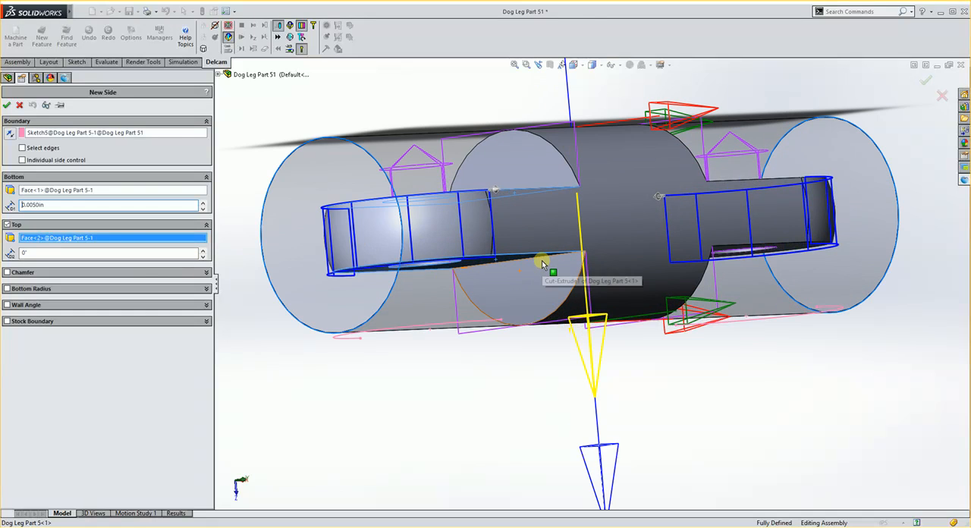
pyautogui.moveTo(552, 277); pyautogui.dragTo(520, 287, button='middle')
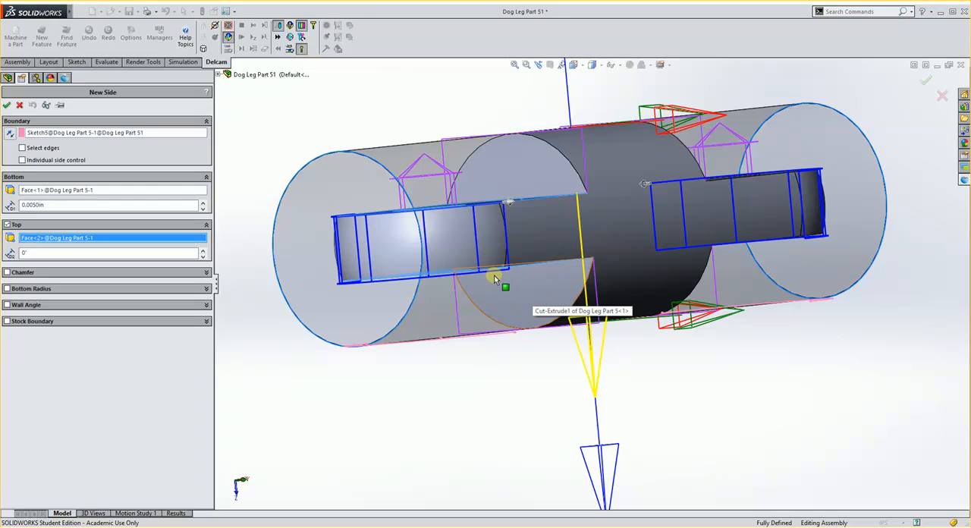
pyautogui.scroll(1, 513, 276)
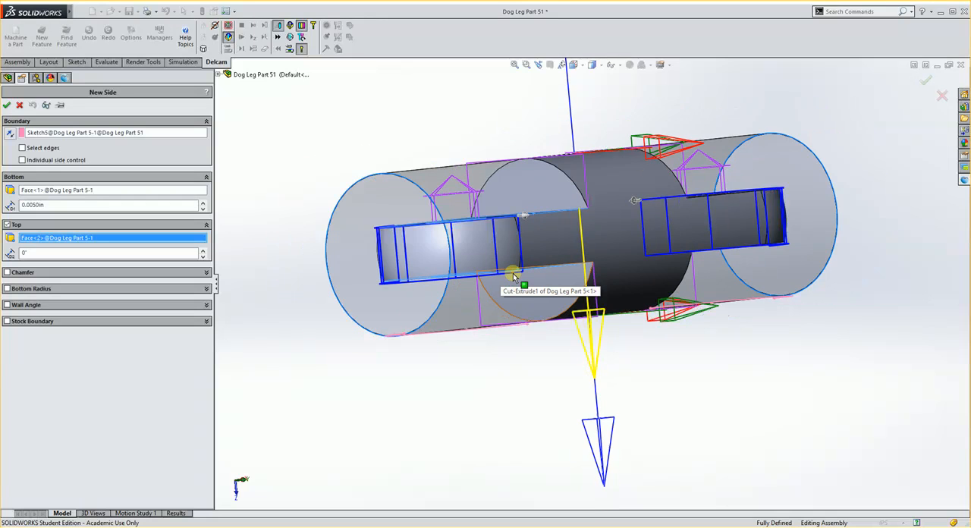
pyautogui.scroll(1, 513, 277)
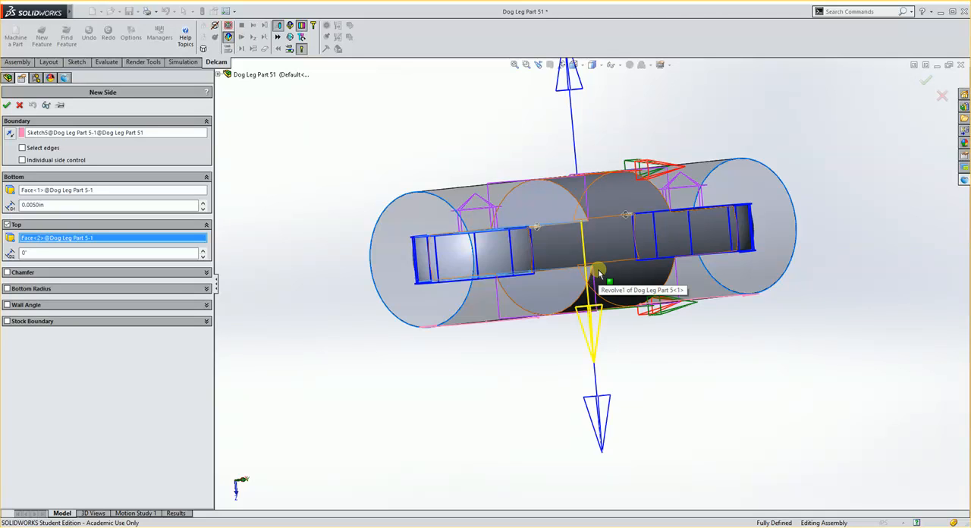
pyautogui.moveTo(599, 272); pyautogui.dragTo(586, 291, button='middle')
pyautogui.scroll(2, 586, 290)
pyautogui.moveTo(550, 202); pyautogui.dragTo(569, 259, button='middle')
pyautogui.click(6, 105)
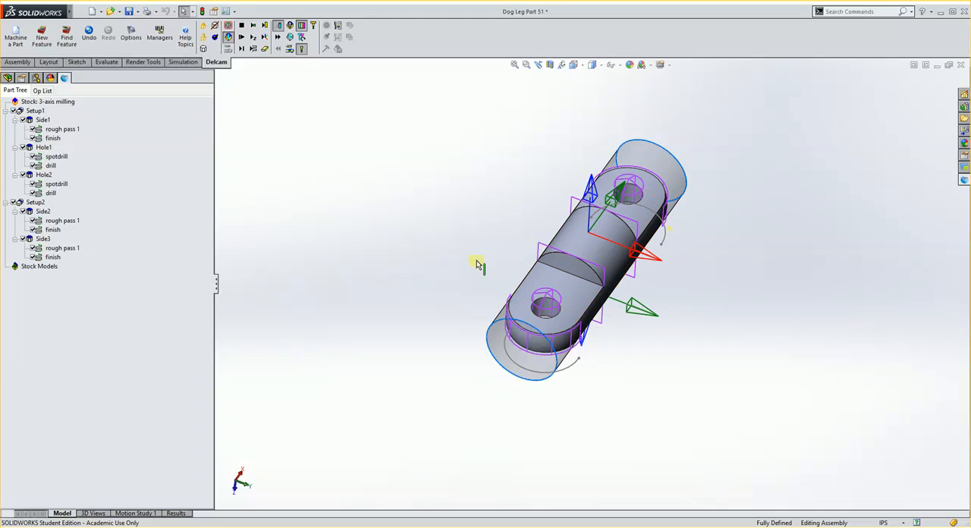
# Override the tool of Side3's rough pass and finish operations with endmill0500:4reg from Side2's rough pass
pyautogui.click(175, 514)
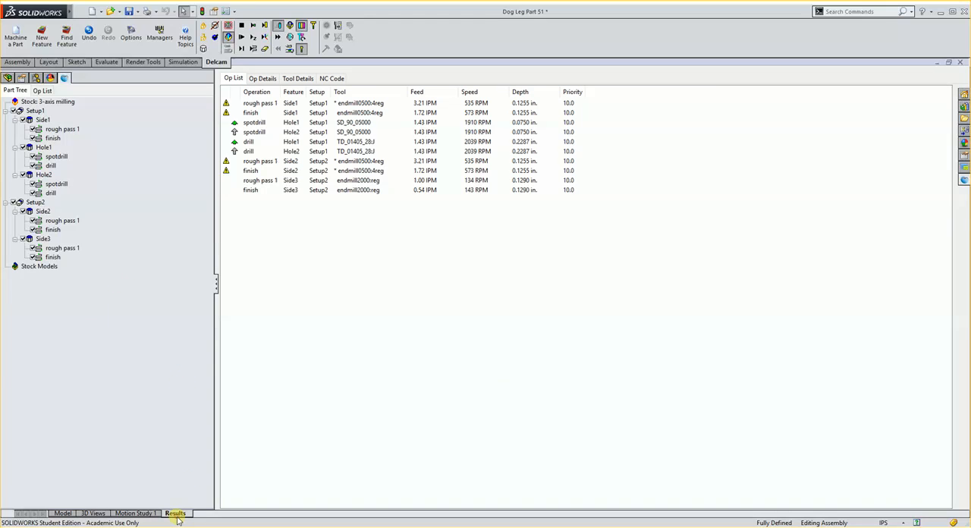
pyautogui.click(362, 162)
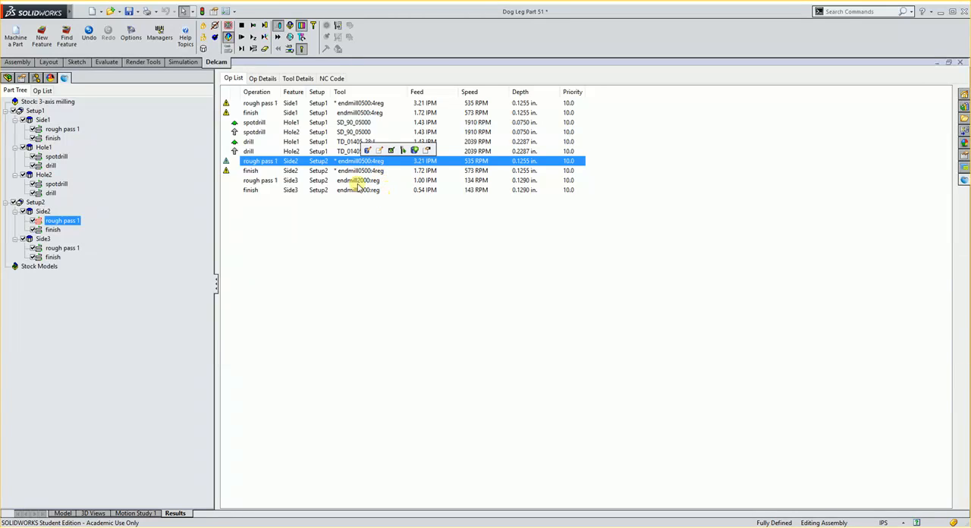
pyautogui.keyDown('ctrl'); pyautogui.click(358, 180); pyautogui.keyUp('ctrl')
pyautogui.keyDown('ctrl'); pyautogui.click(359, 190); pyautogui.keyUp('ctrl')
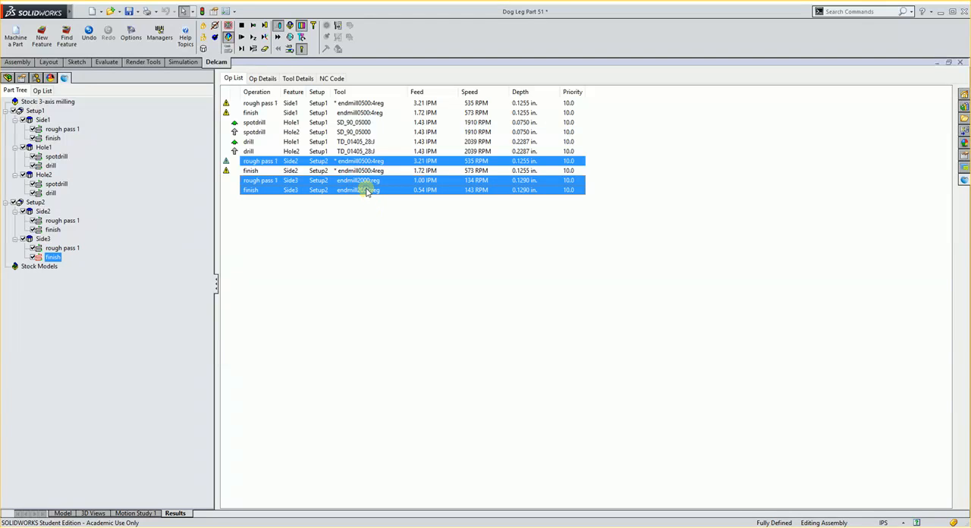
pyautogui.rightClick(367, 191)
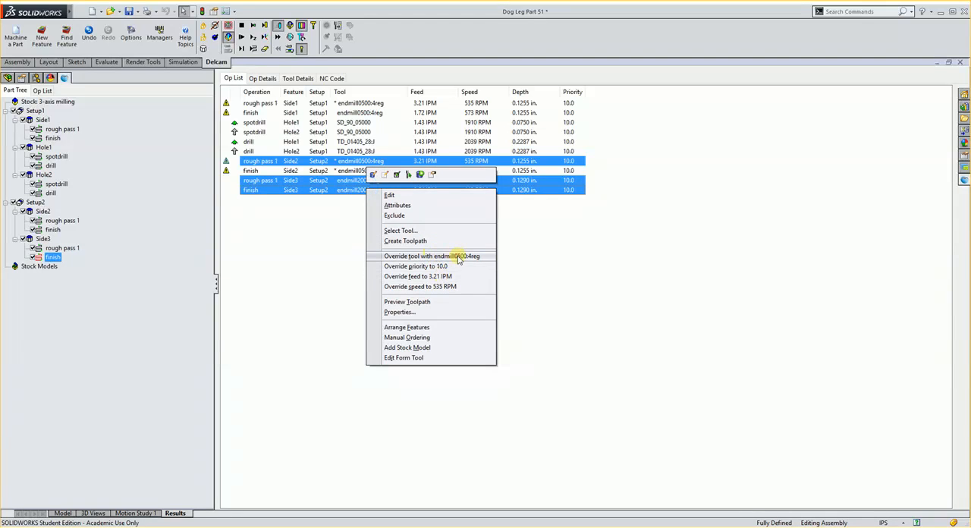
pyautogui.click(459, 255)
pyautogui.click(511, 280)
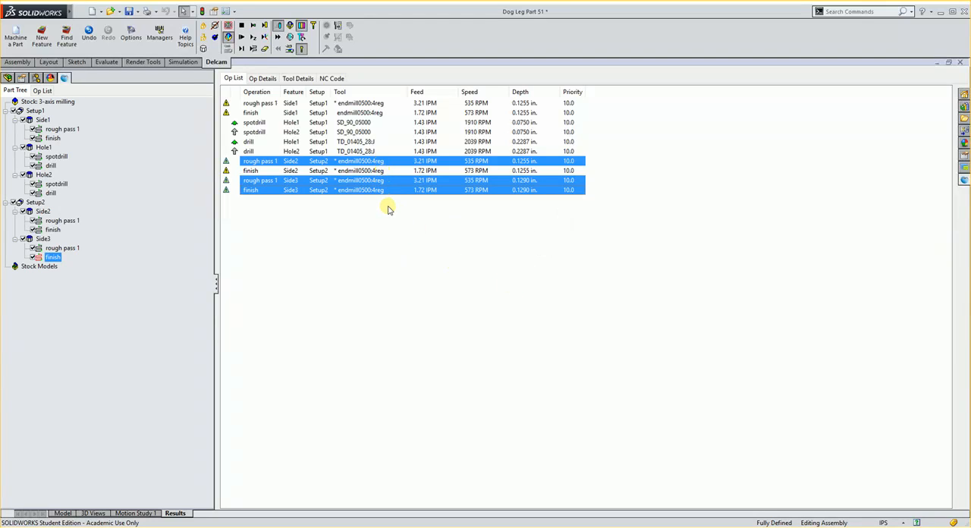
pyautogui.click(368, 210)
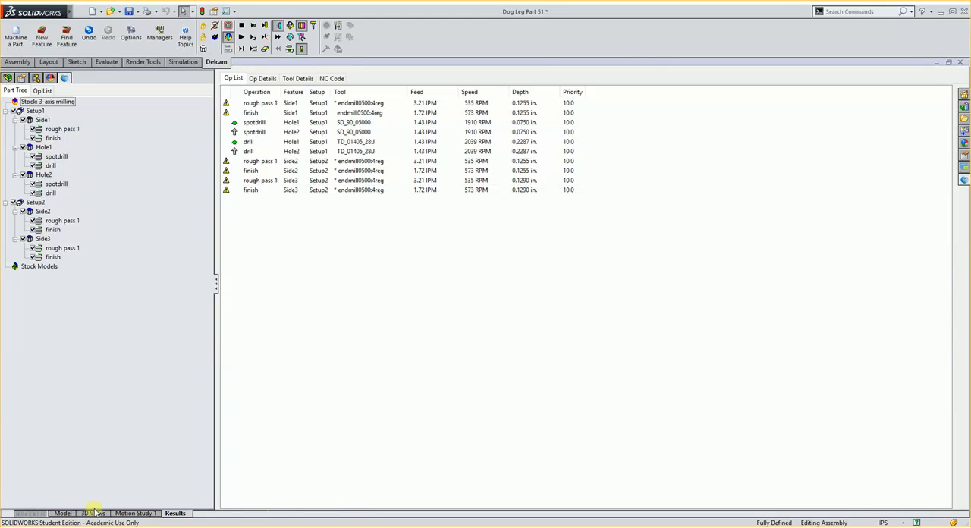
# Simulate Setup1 alone with Setup2 disabled and set the simulation result as the starting point
pyautogui.click(66, 514)
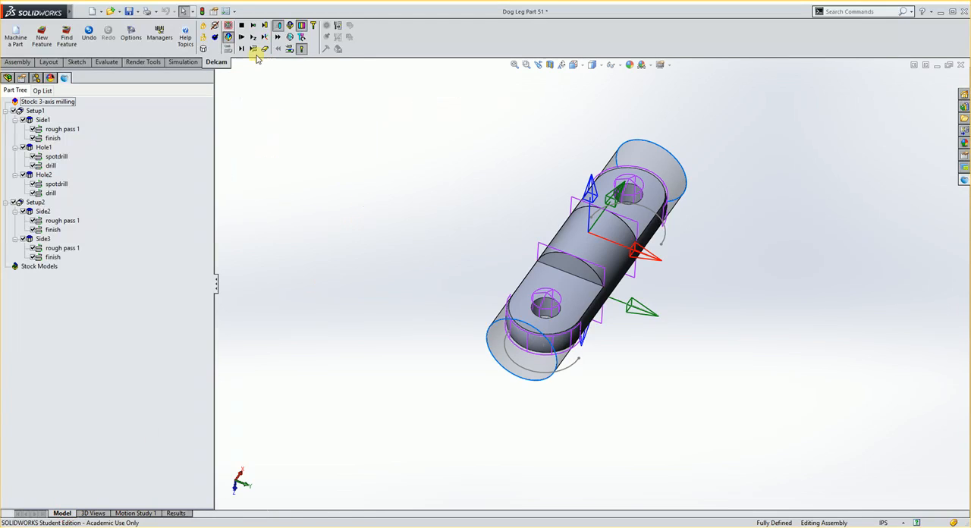
pyautogui.click(14, 202)
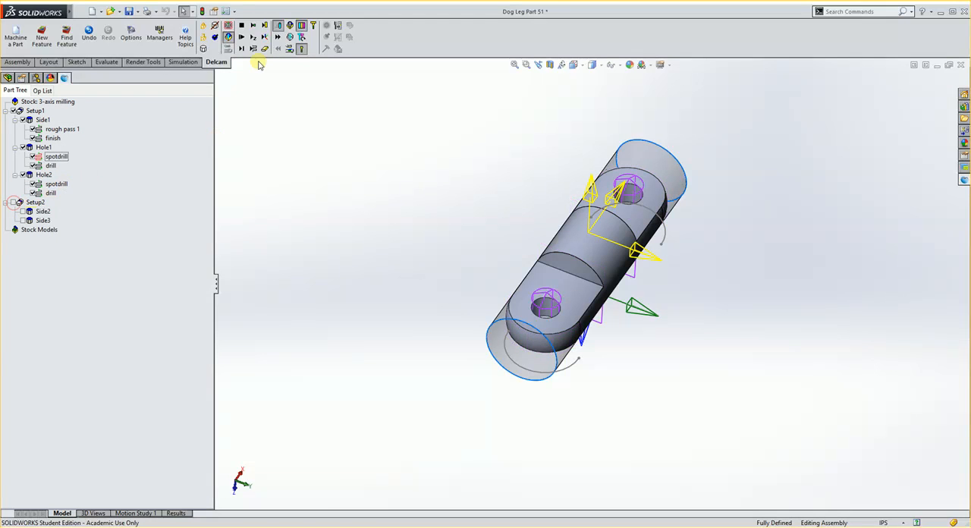
pyautogui.click(241, 36)
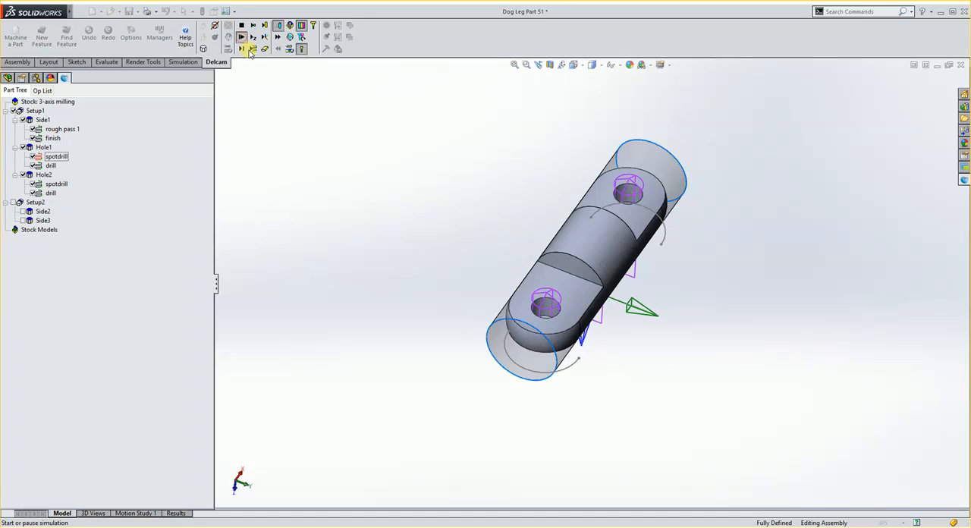
pyautogui.moveTo(476, 169); pyautogui.dragTo(639, 152, button='middle')
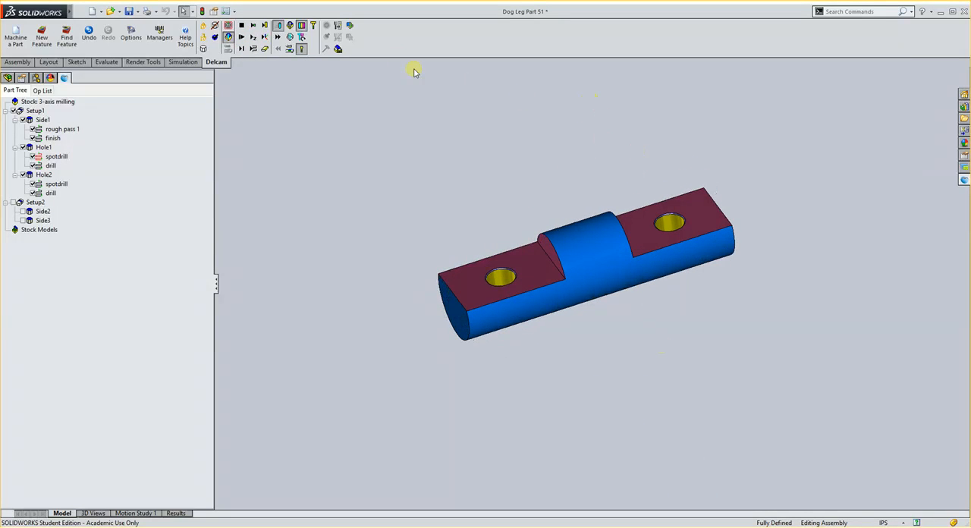
pyautogui.click(350, 26)
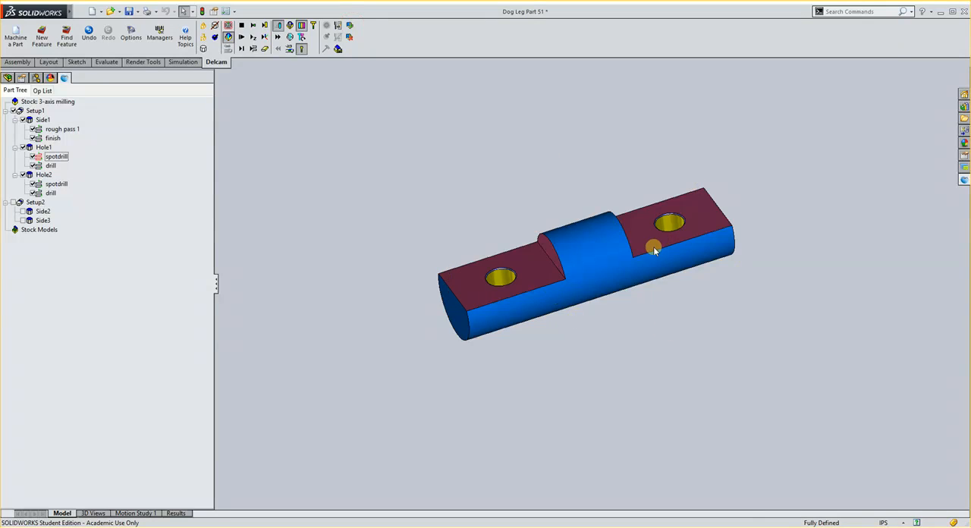
# Disable Setup1, enable Setup2, and simulate it from the saved starting point, viewing the machined part from several angles
pyautogui.click(14, 114)
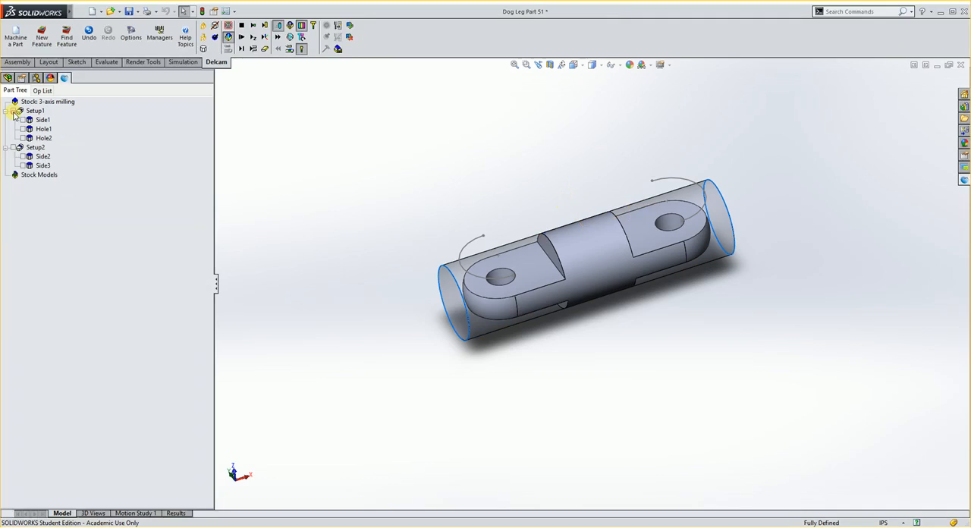
pyautogui.click(14, 148)
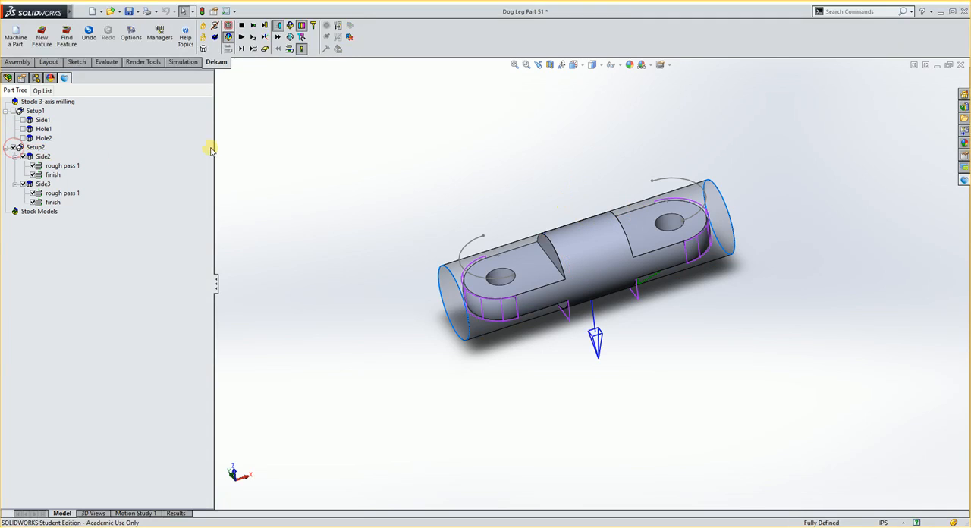
pyautogui.click(241, 38)
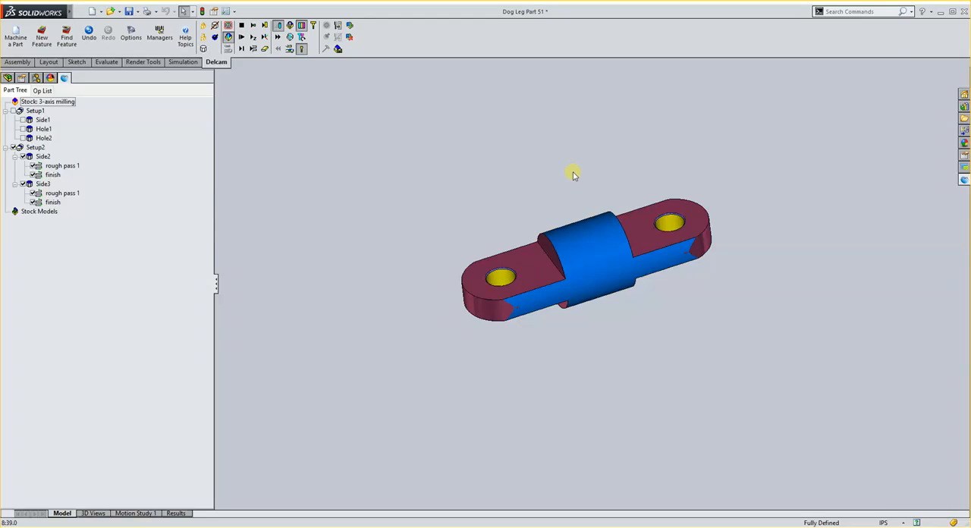
pyautogui.moveTo(573, 175); pyautogui.dragTo(589, 366, button='middle')
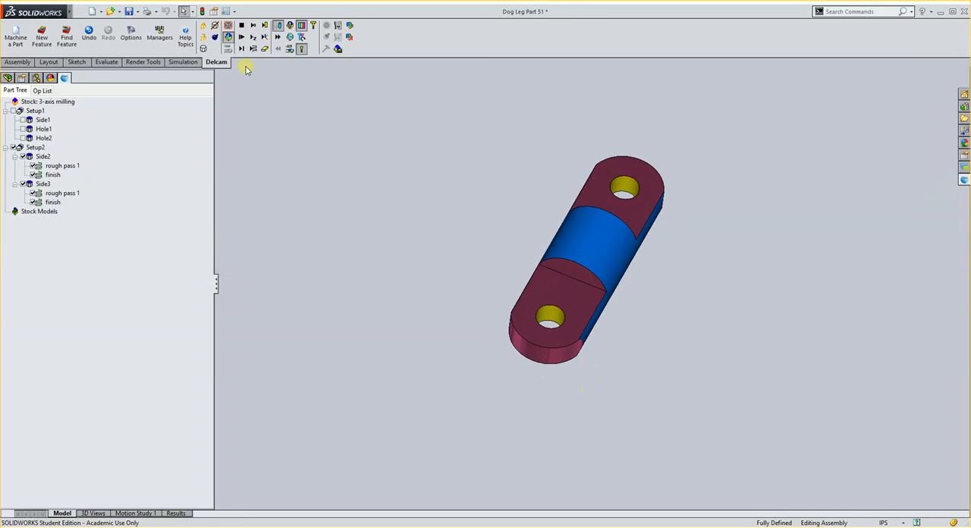
# Rerun the Setup2 simulation and step through the Side2 roughing and finishing moves across both flat ends
pyautogui.click(241, 37)
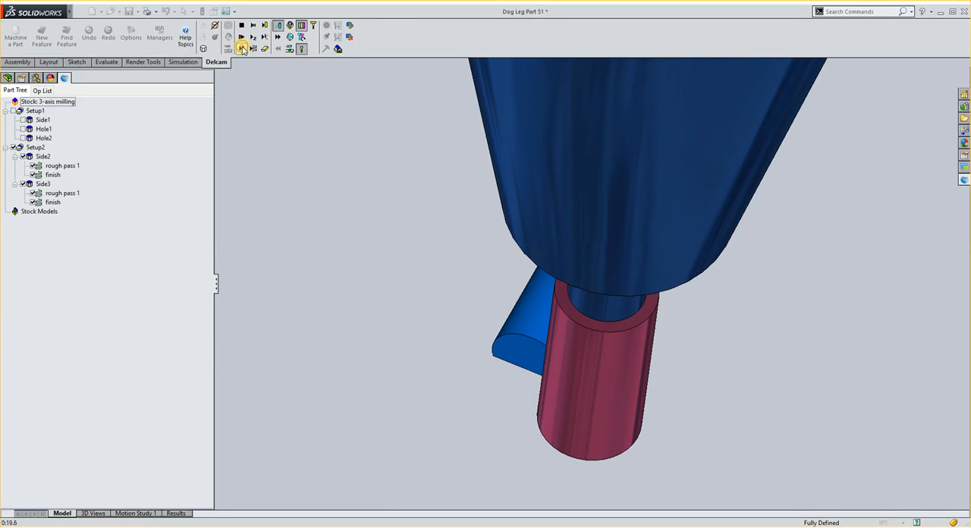
pyautogui.click(243, 50)
pyautogui.moveTo(397, 260); pyautogui.dragTo(425, 285, button='middle')
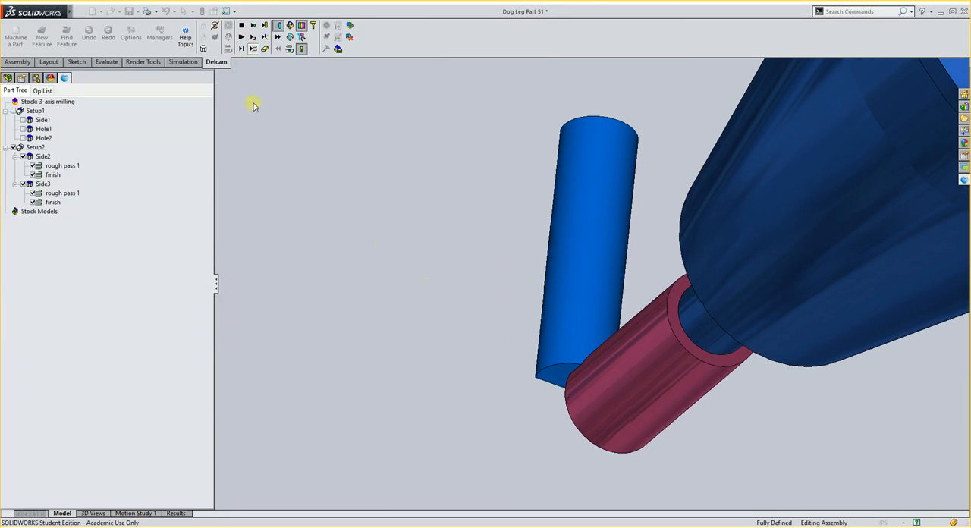
pyautogui.click(241, 48)
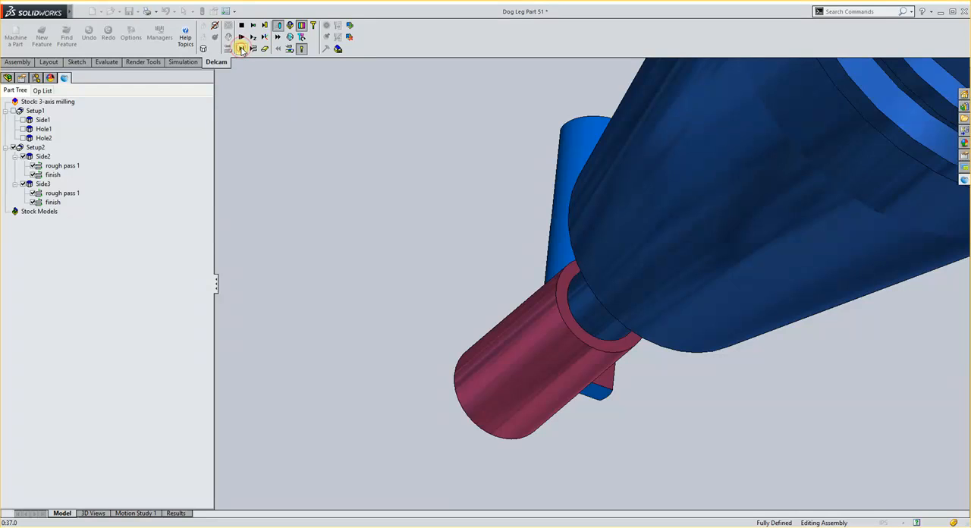
pyautogui.click(241, 50)
pyautogui.click(241, 50)
pyautogui.click(241, 50)
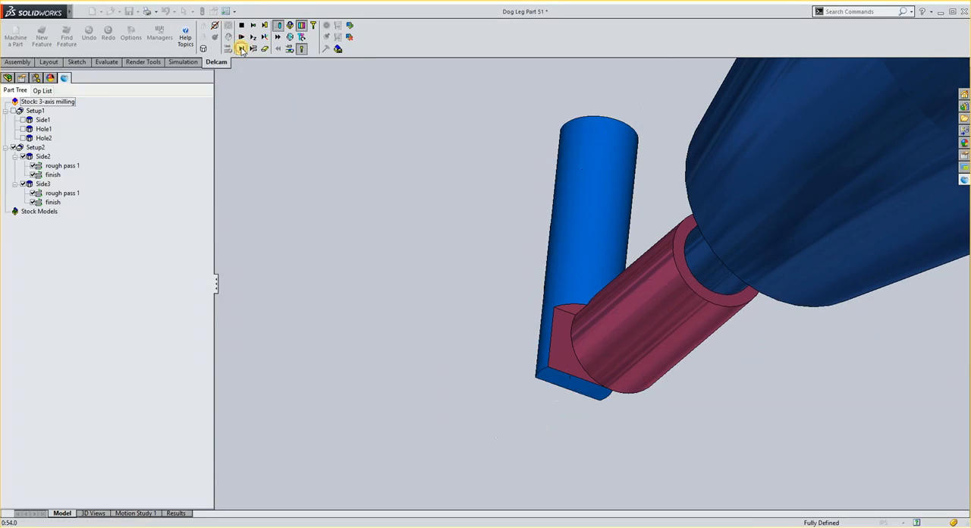
pyautogui.click(241, 48)
pyautogui.click(241, 49)
pyautogui.click(241, 48)
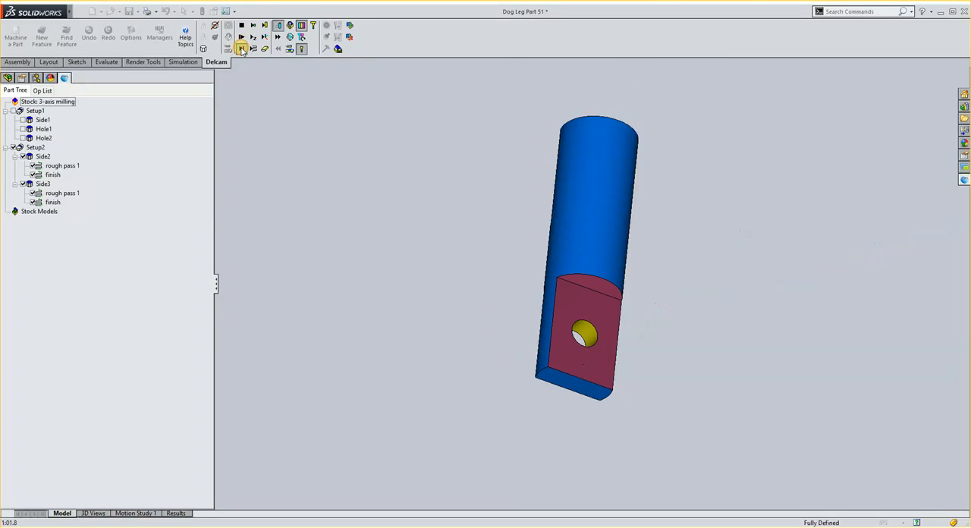
pyautogui.click(241, 48)
pyautogui.click(241, 49)
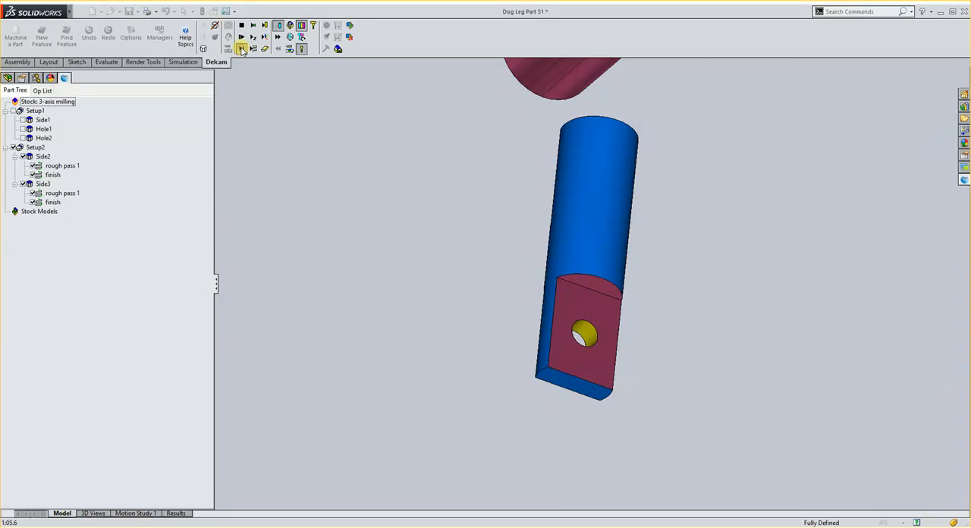
pyautogui.click(242, 48)
pyautogui.click(241, 48)
pyautogui.click(241, 48)
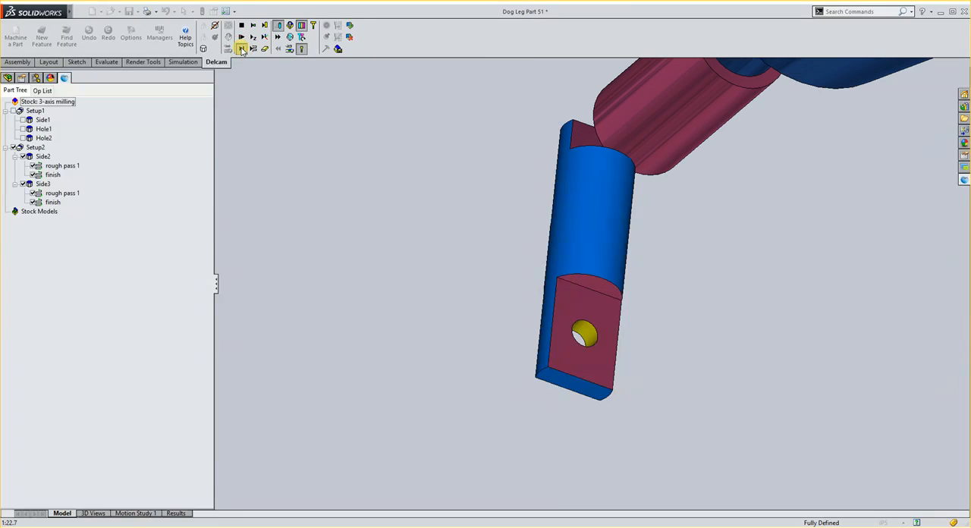
pyautogui.click(241, 49)
pyautogui.click(241, 48)
pyautogui.click(241, 49)
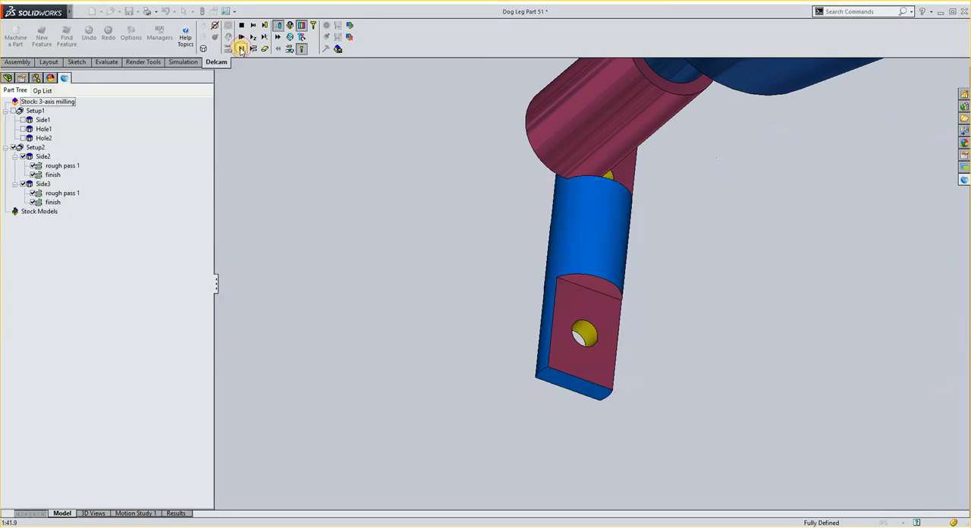
pyautogui.click(241, 48)
pyautogui.click(241, 48)
pyautogui.click(241, 48)
pyautogui.click(241, 49)
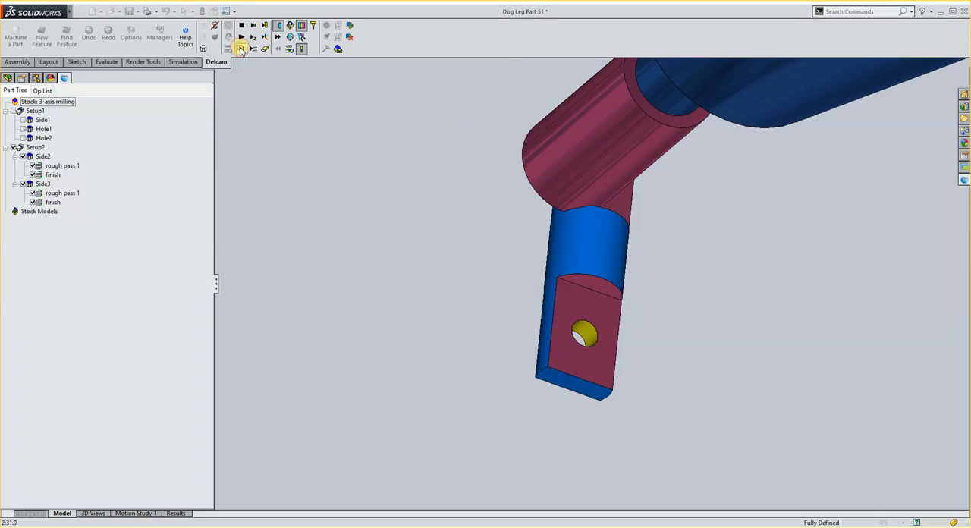
pyautogui.click(241, 49)
pyautogui.click(241, 48)
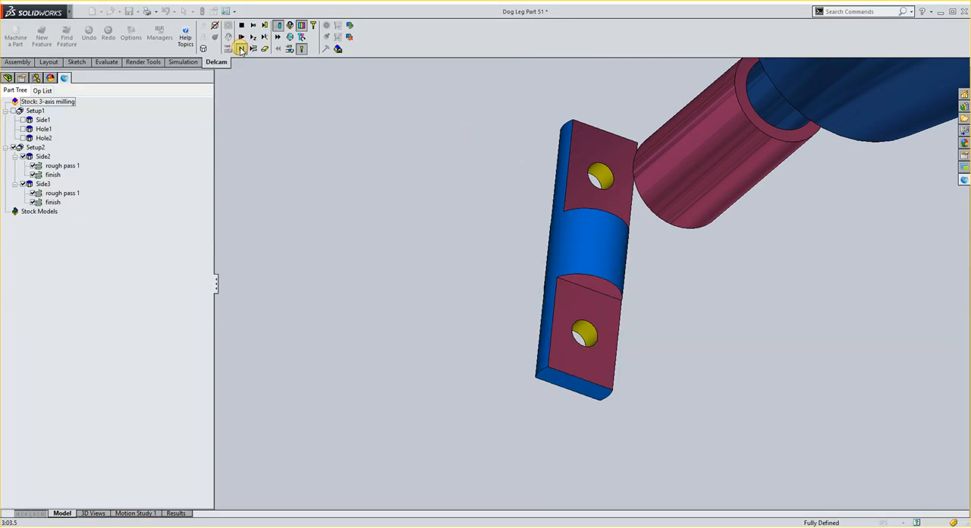
pyautogui.click(241, 49)
pyautogui.click(242, 49)
pyautogui.click(241, 49)
pyautogui.click(241, 49)
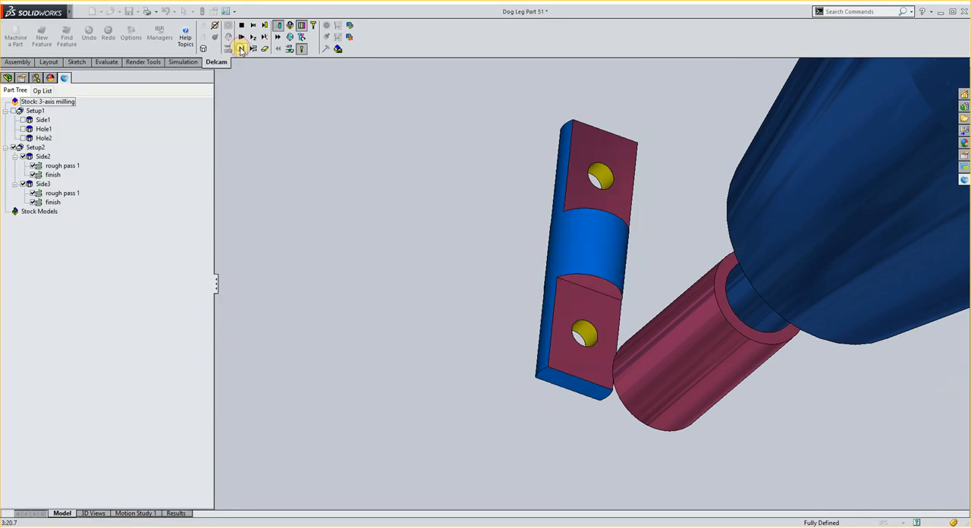
pyautogui.click(241, 48)
pyautogui.click(241, 49)
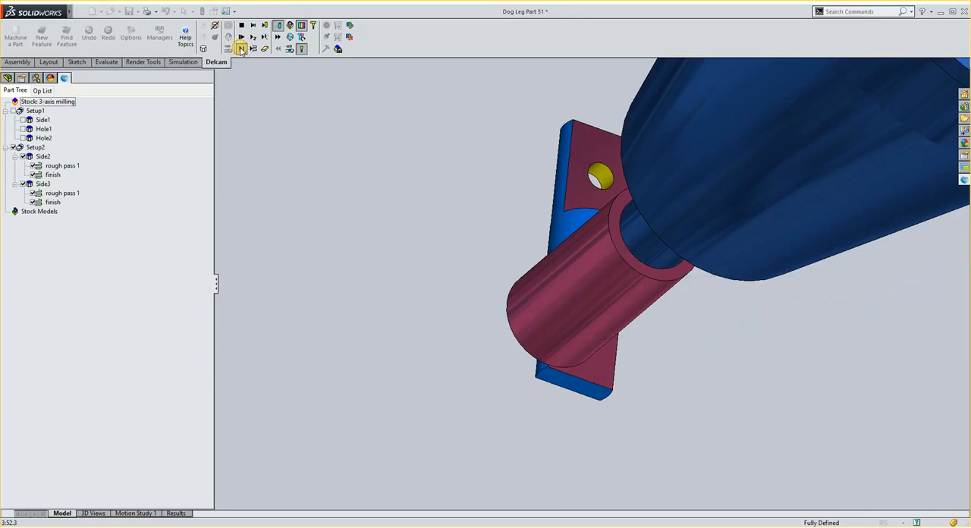
pyautogui.click(241, 48)
pyautogui.click(241, 49)
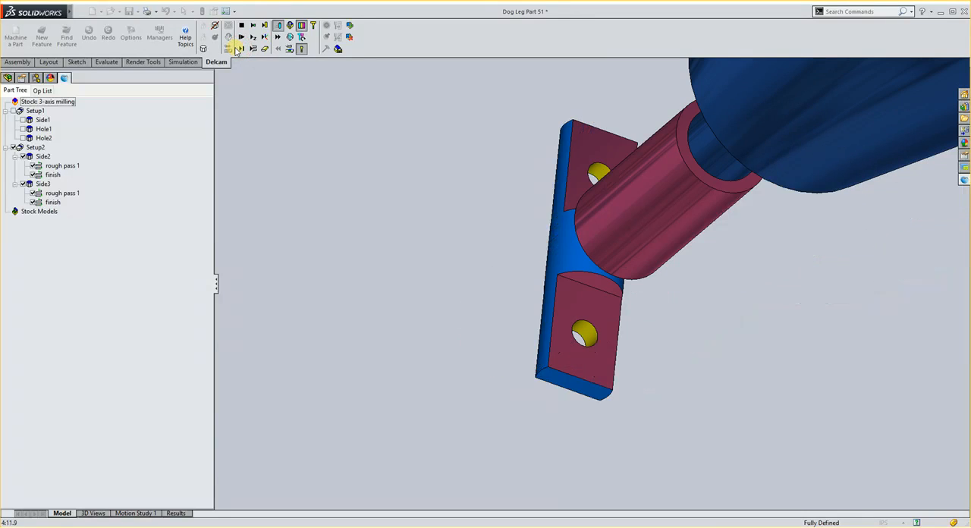
# Step through the Side3 simulation moves around both rounded ends, inspect the part, and stop the simulation
pyautogui.click(241, 49)
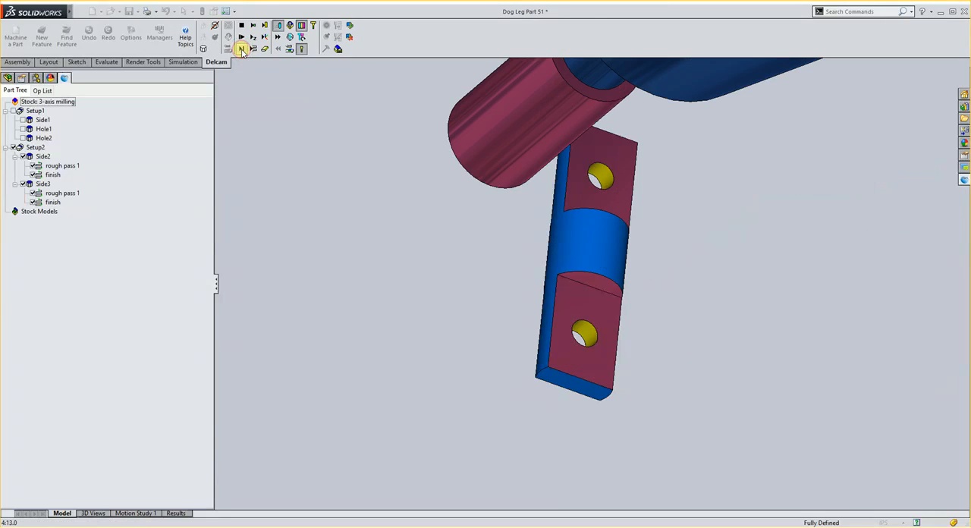
pyautogui.click(242, 50)
pyautogui.click(242, 50)
pyautogui.click(242, 50)
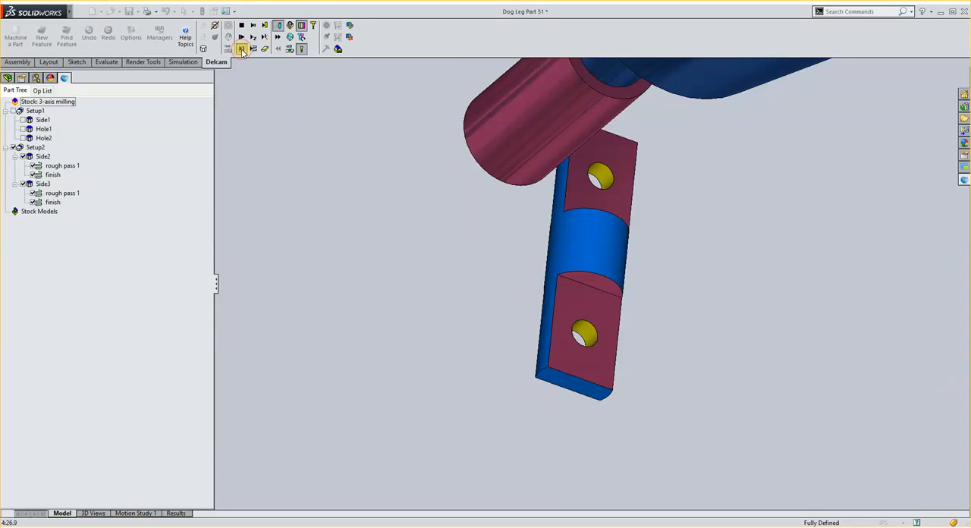
pyautogui.click(242, 50)
pyautogui.click(242, 50)
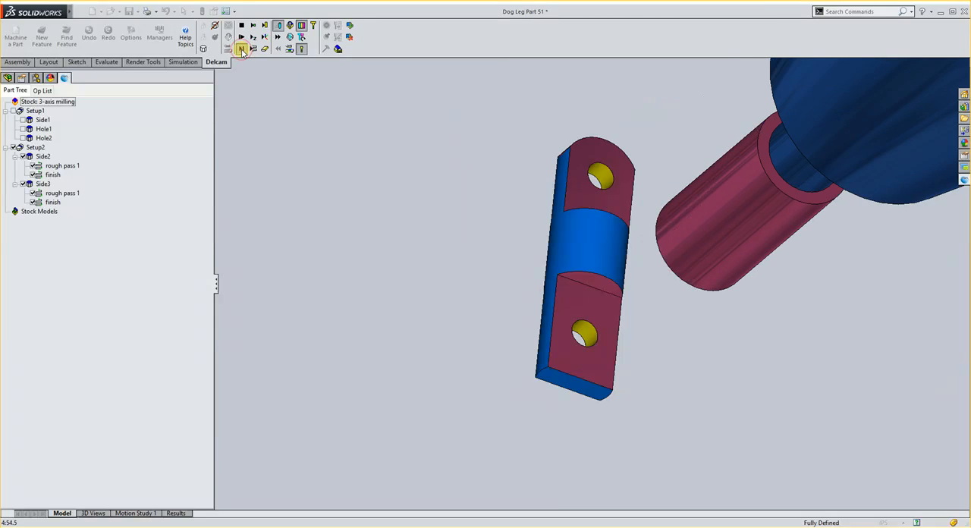
pyautogui.click(242, 50)
pyautogui.click(242, 50)
pyautogui.click(242, 50)
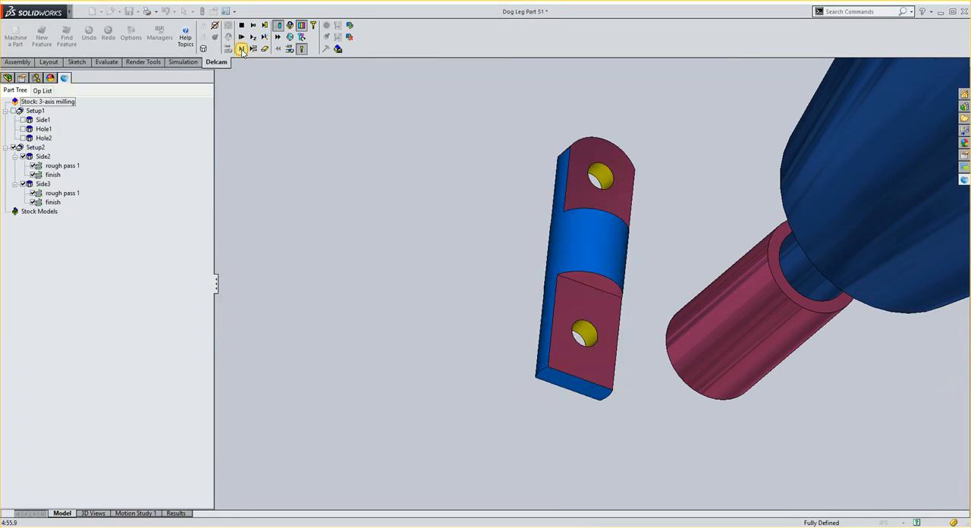
pyautogui.click(242, 51)
pyautogui.click(242, 50)
pyautogui.click(242, 50)
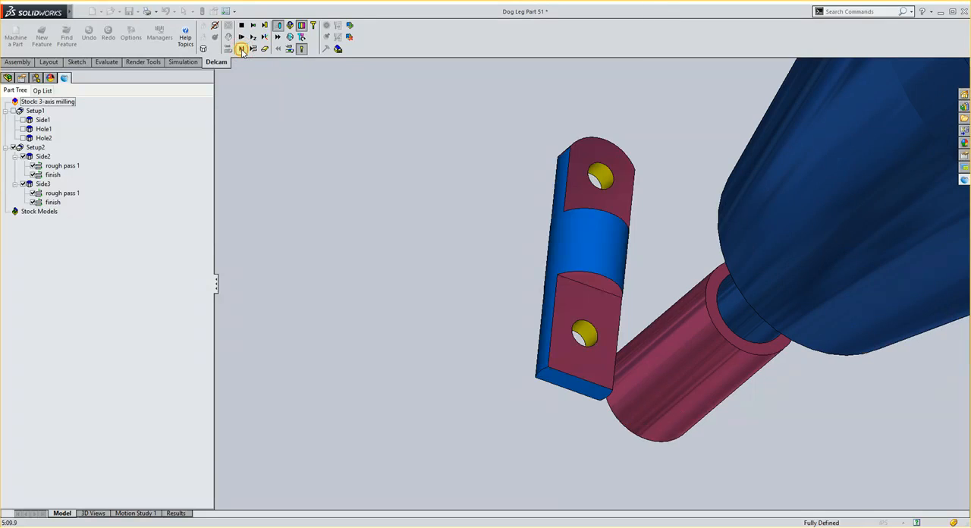
pyautogui.click(241, 50)
pyautogui.click(242, 50)
pyautogui.click(241, 50)
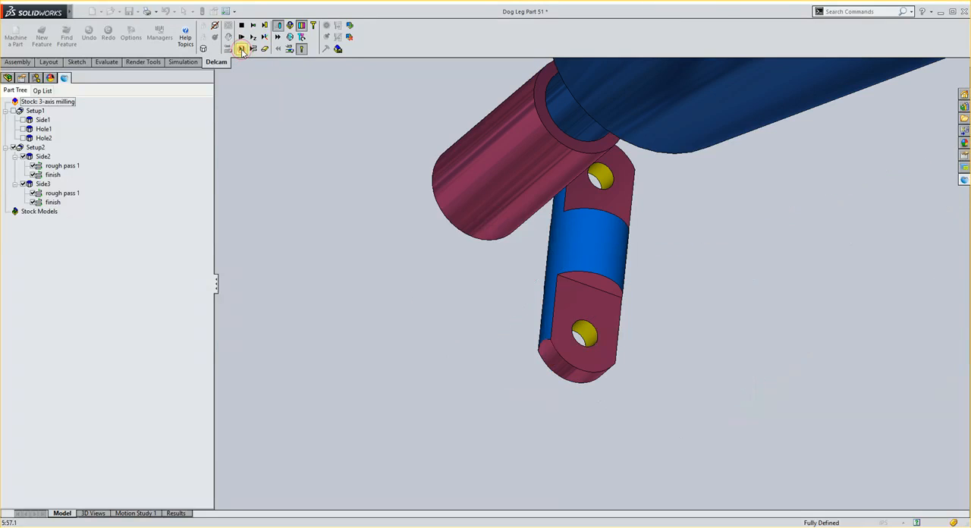
pyautogui.click(242, 50)
pyautogui.click(241, 50)
pyautogui.click(242, 50)
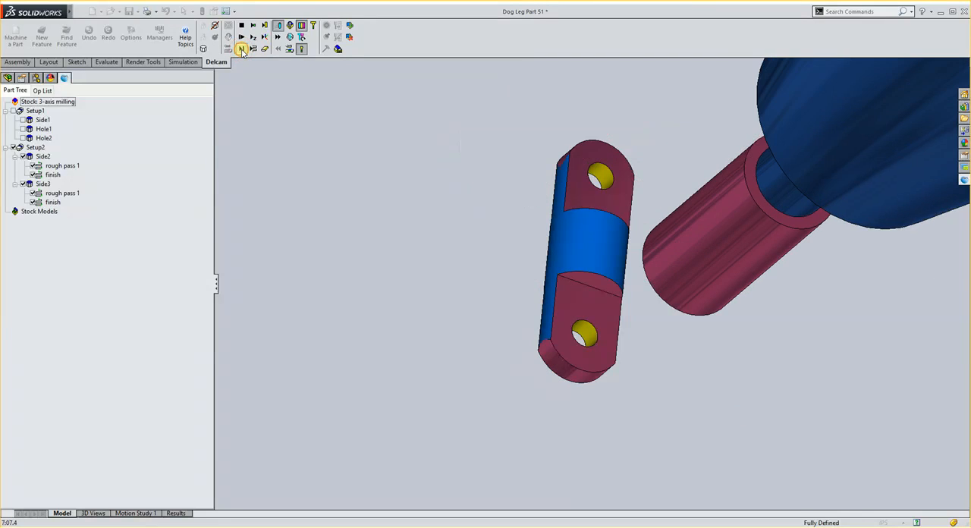
pyautogui.click(242, 50)
pyautogui.click(242, 50)
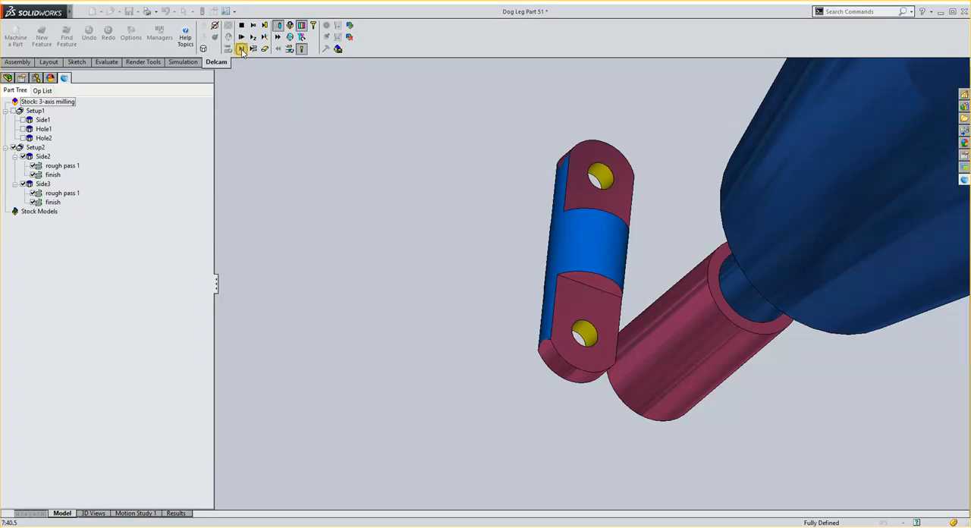
pyautogui.click(242, 50)
pyautogui.click(242, 50)
pyautogui.click(242, 50)
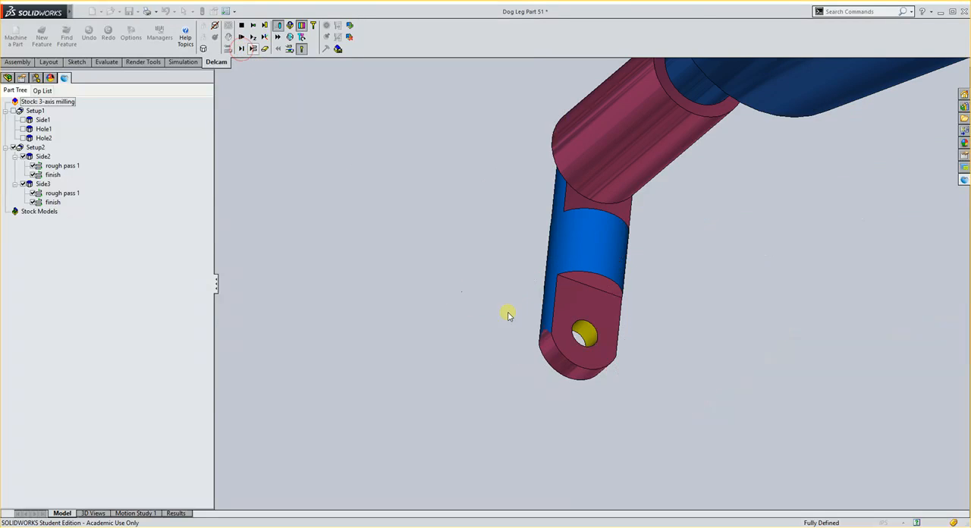
pyautogui.moveTo(508, 315); pyautogui.dragTo(643, 350, button='middle')
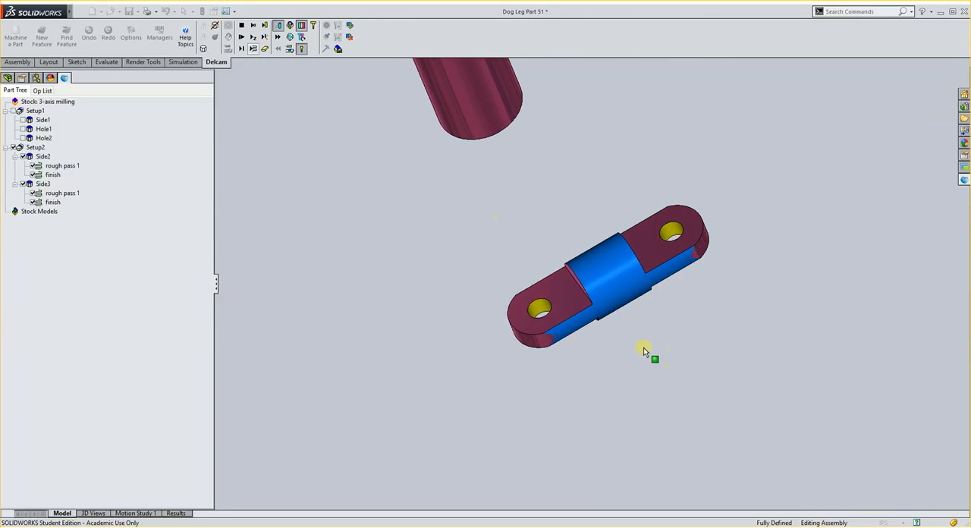
pyautogui.click(241, 26)
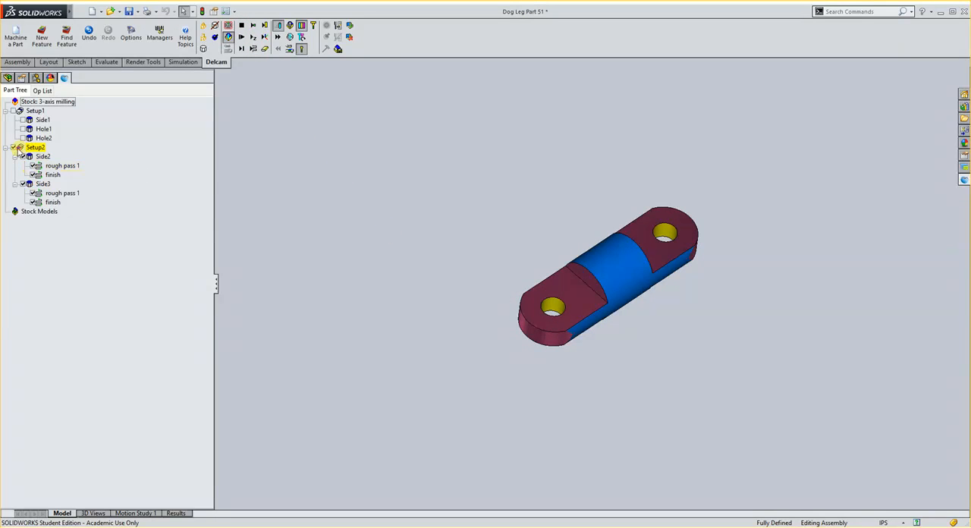
# Switch the enabled operations from Setup2 to Setup1 alone and back to Setup2 alone
pyautogui.click(19, 148)
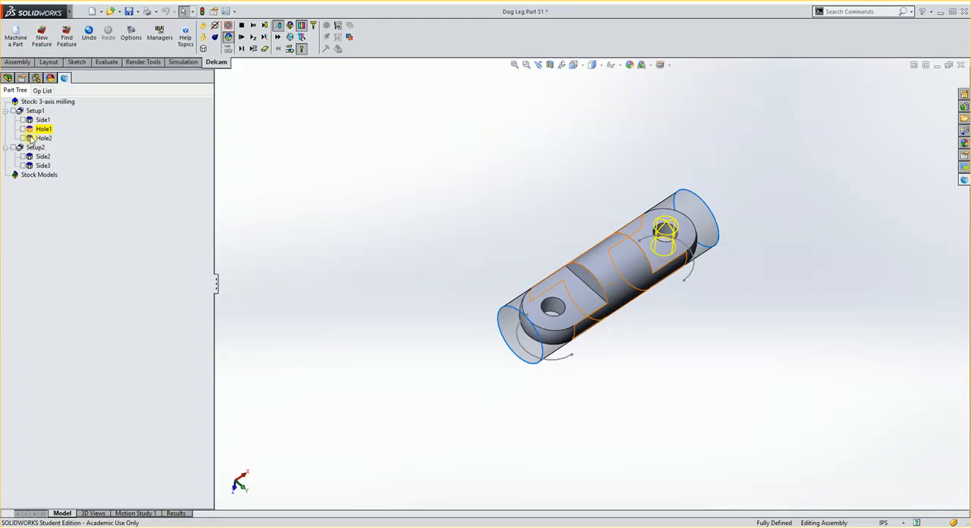
pyautogui.click(13, 112)
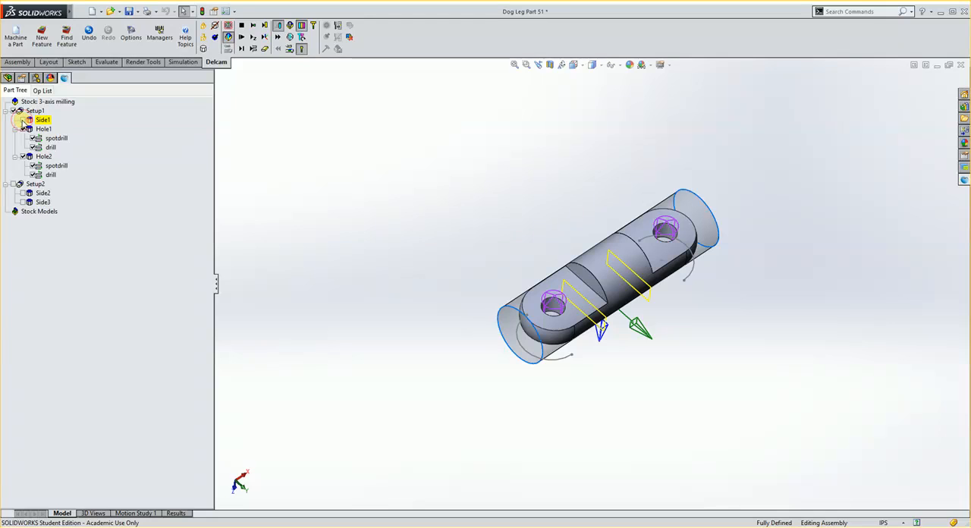
pyautogui.click(15, 112)
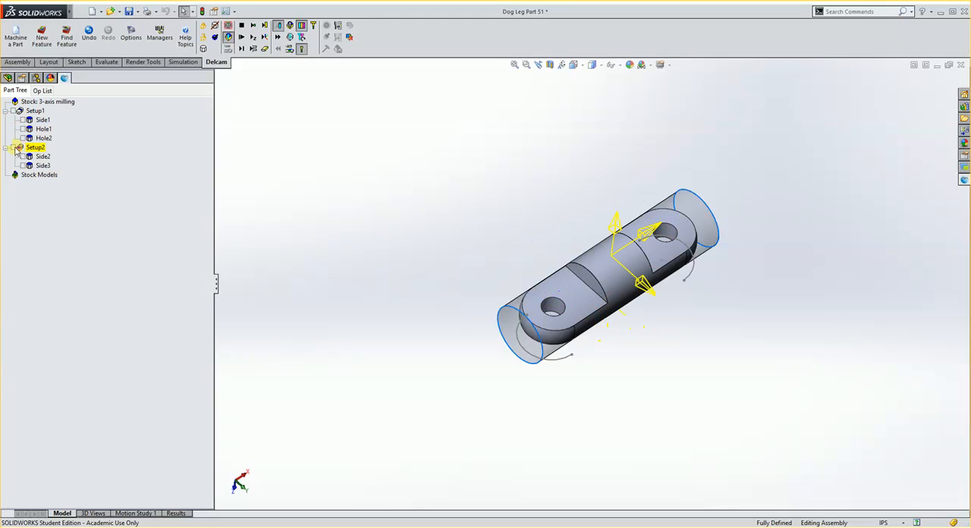
pyautogui.click(14, 147)
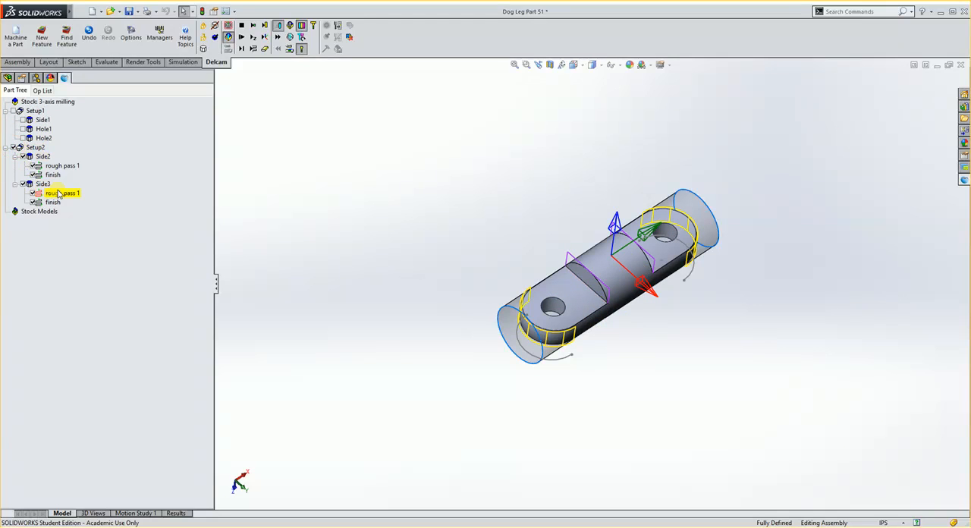
# Enable Setup1 alongside Setup2 and simulate both setups together, inspecting the machined part from several angles before stopping the simulation
pyautogui.click(15, 111)
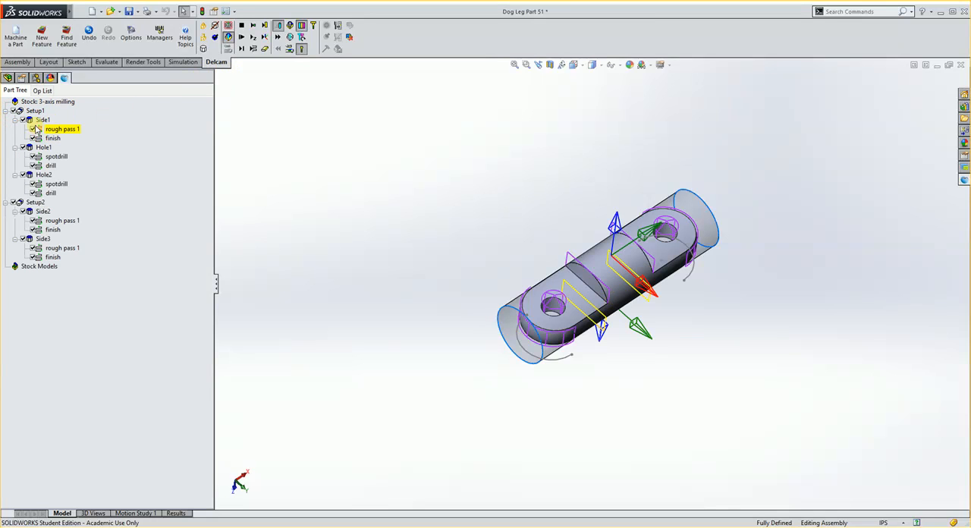
pyautogui.click(241, 37)
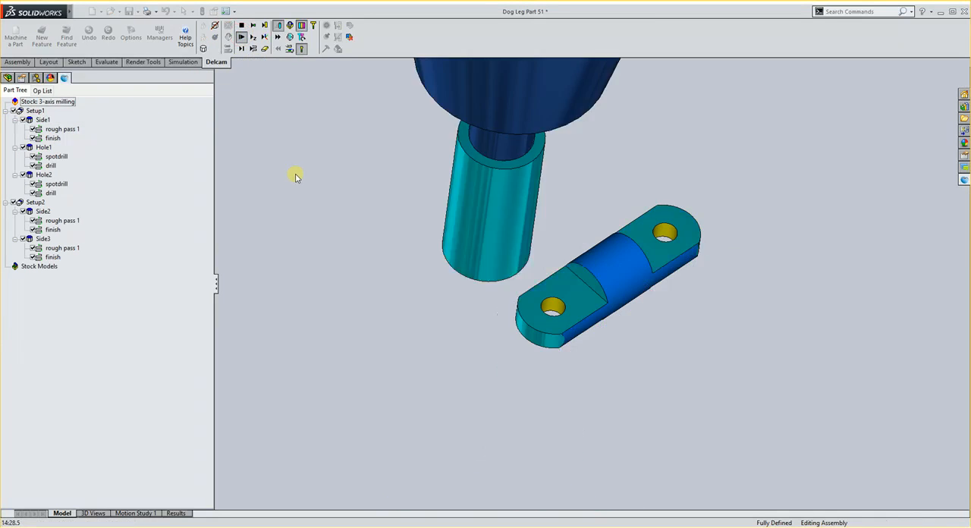
pyautogui.moveTo(368, 231); pyautogui.dragTo(429, 153, button='middle')
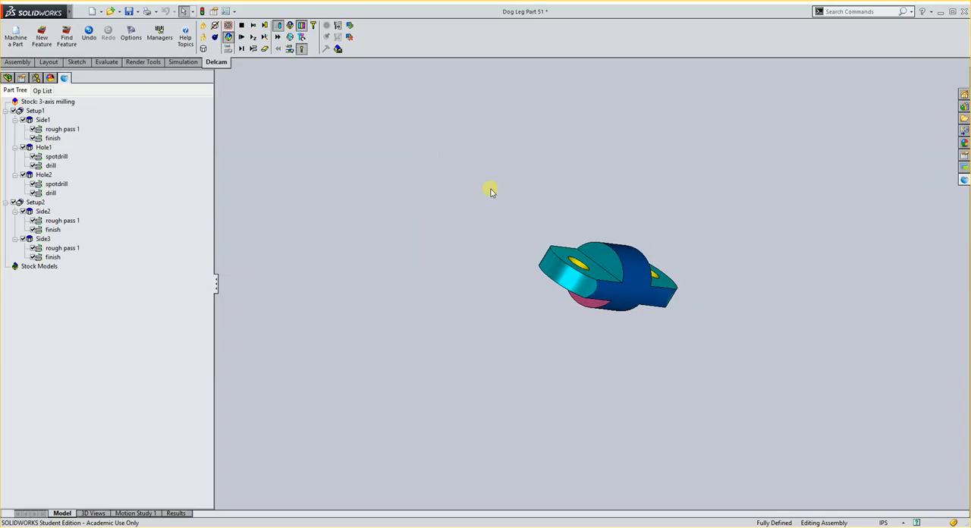
pyautogui.moveTo(491, 193); pyautogui.dragTo(506, 300, button='middle')
pyautogui.click(242, 26)
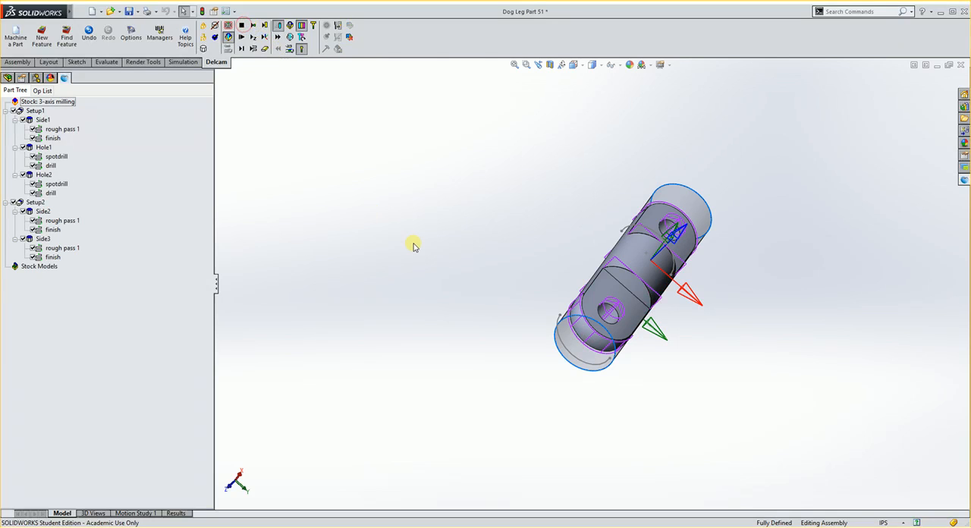
pyautogui.click(858, 526)
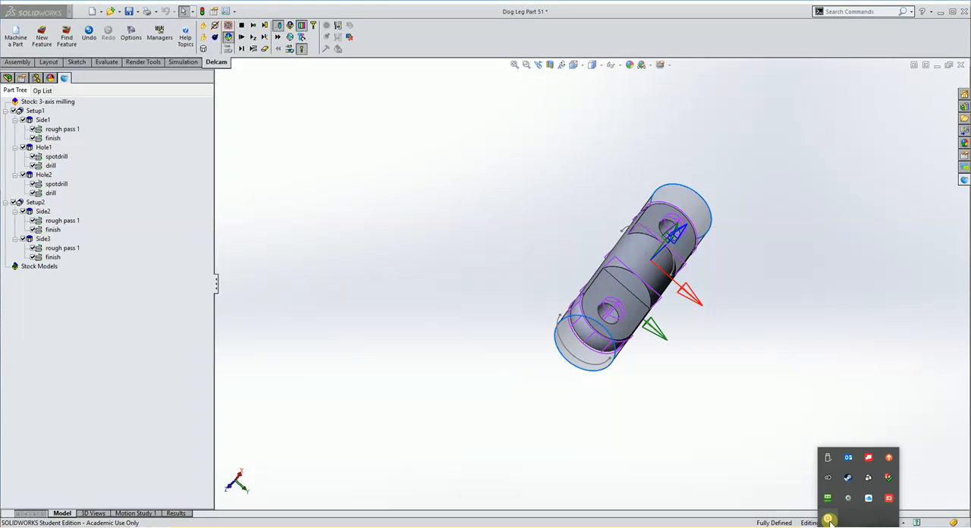